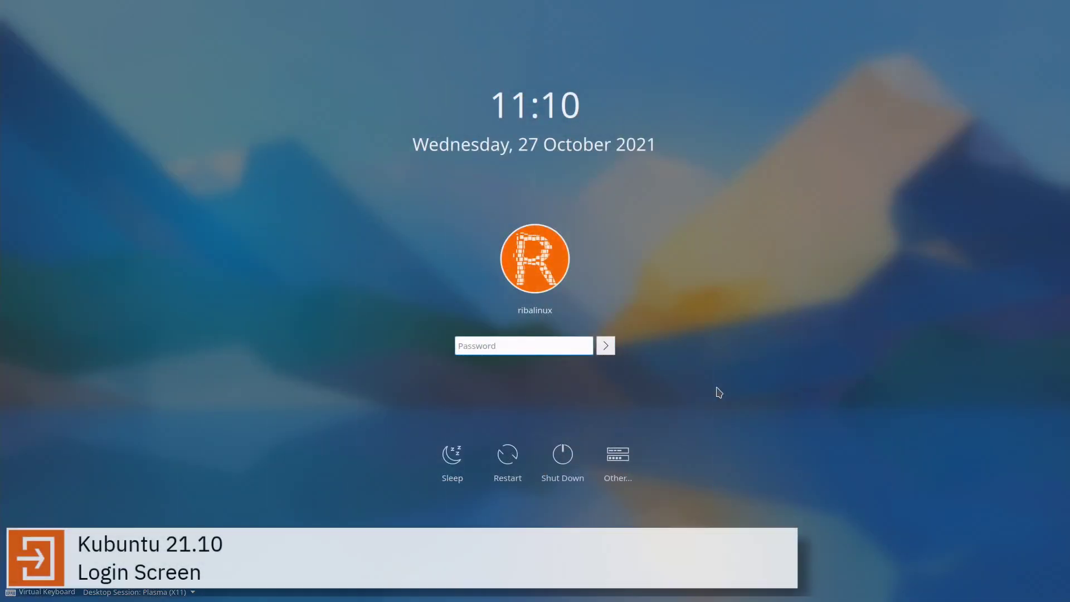
# Enter the account password in the SDDM login screen's password field
pyautogui.write('*******')
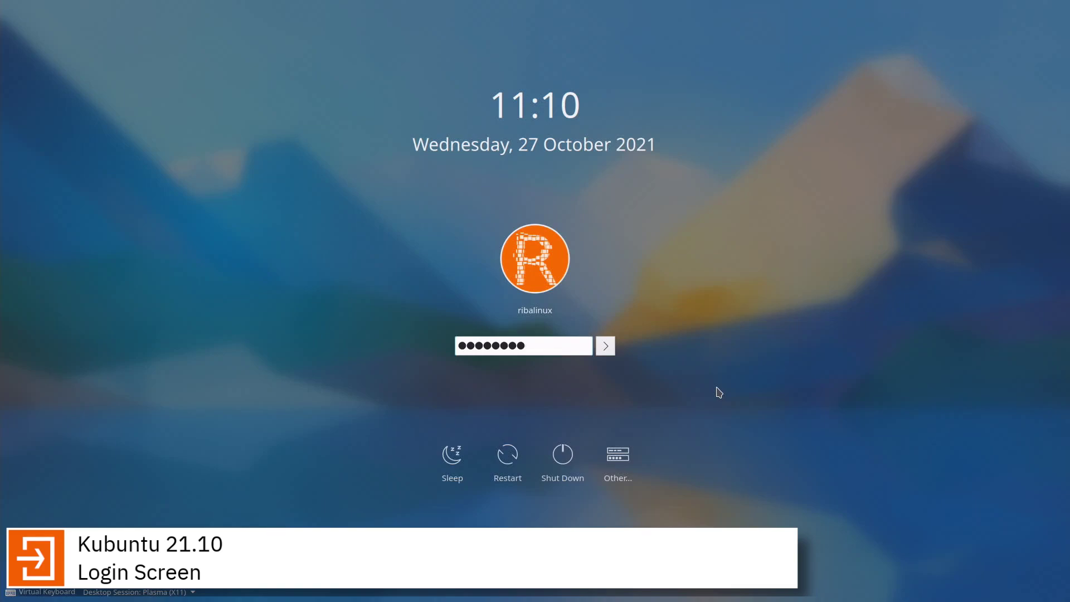
pyautogui.press('Return')
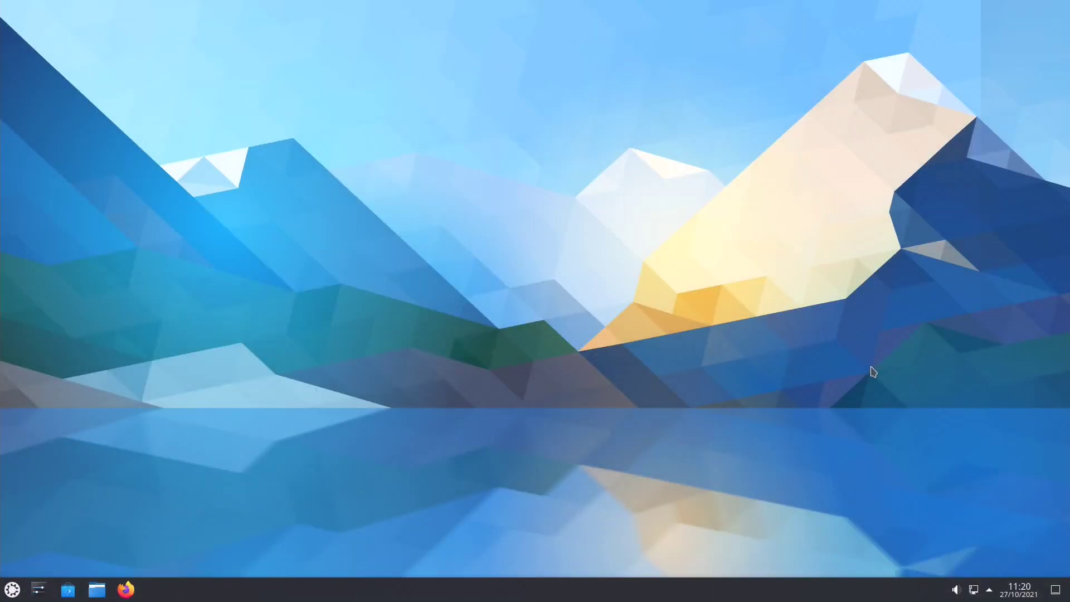
pyautogui.click(1022, 585)
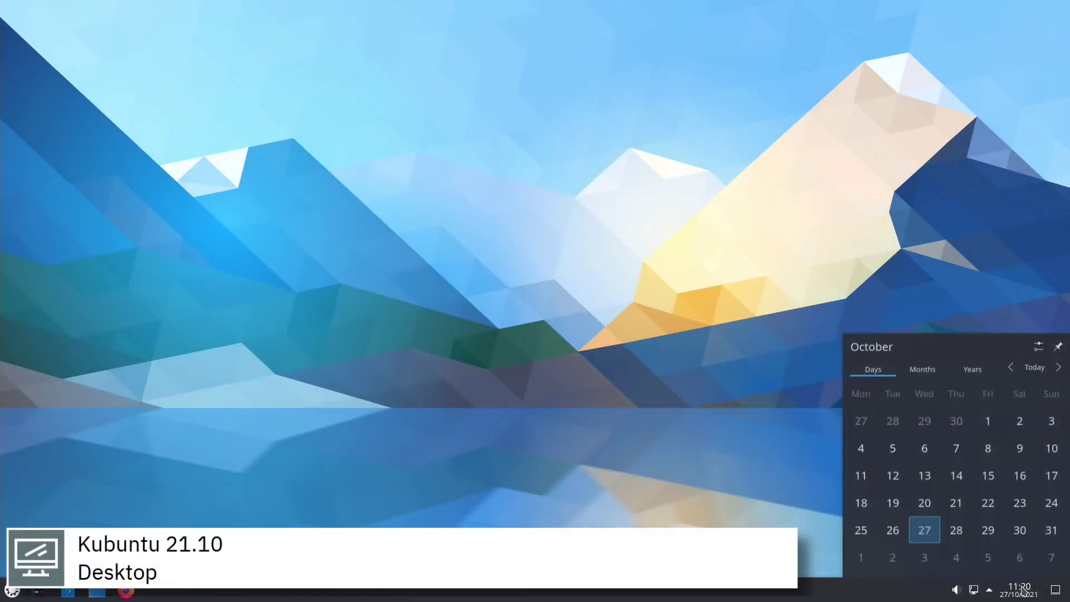
pyautogui.click(1023, 590)
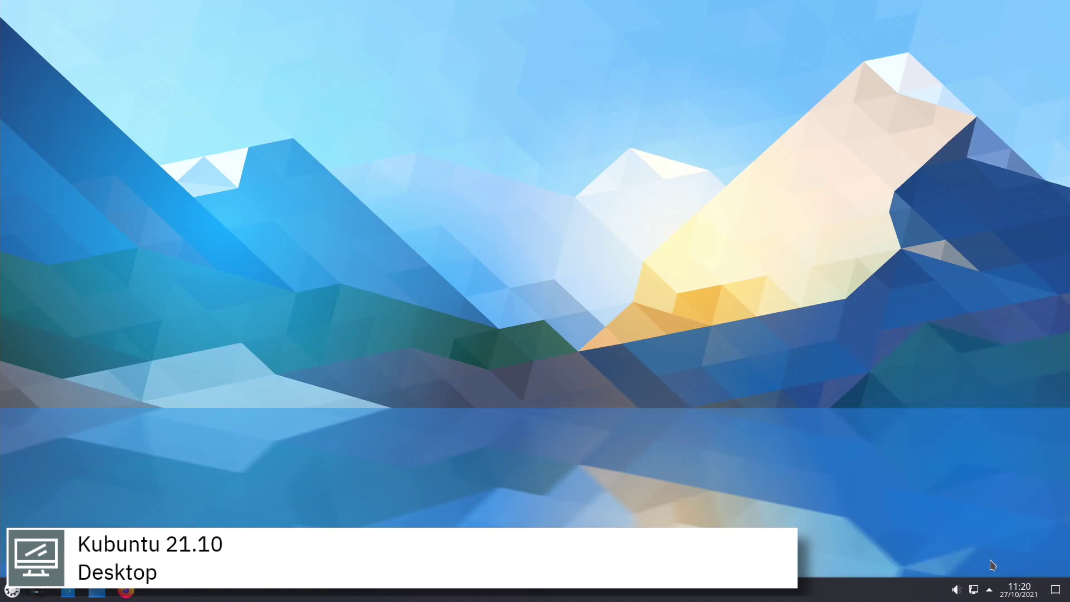
pyautogui.click(991, 591)
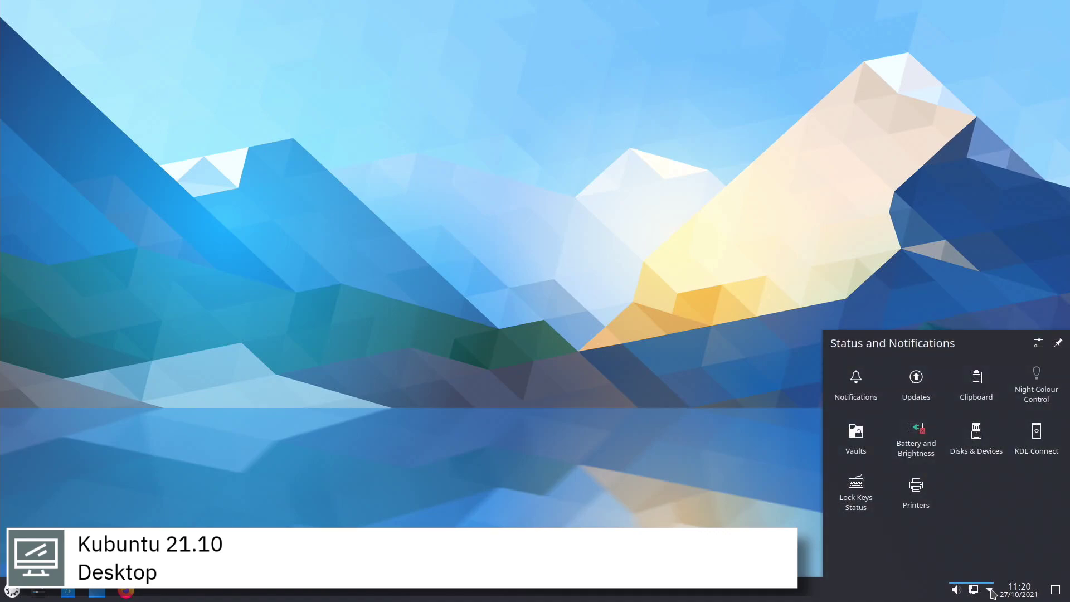
pyautogui.click(991, 591)
pyautogui.click(973, 591)
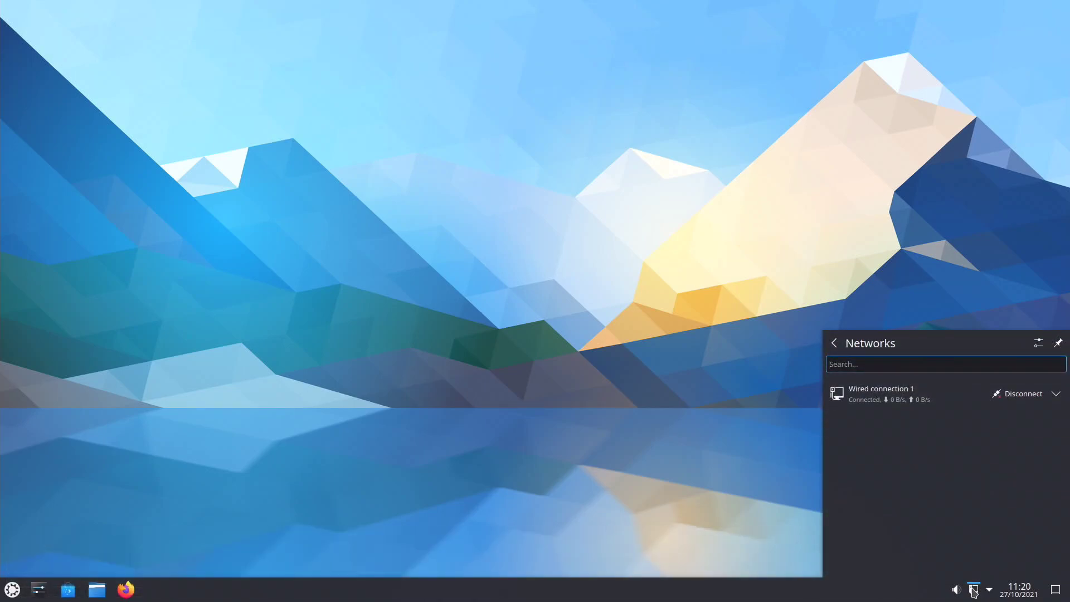
pyautogui.click(973, 591)
pyautogui.click(956, 590)
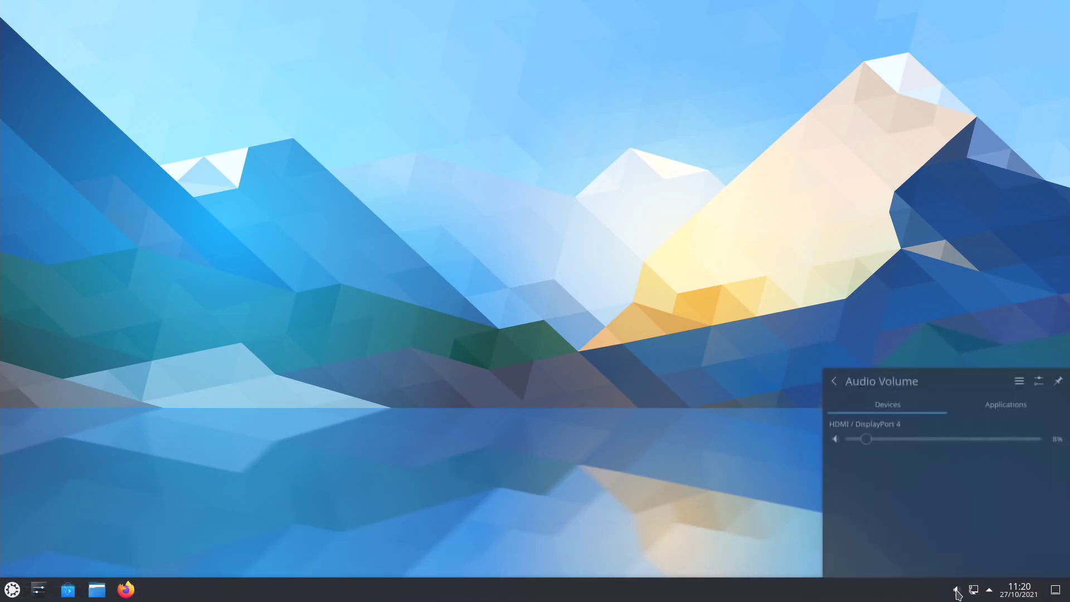
pyautogui.moveTo(867, 400); pyautogui.dragTo(904, 400)
pyautogui.click(957, 589)
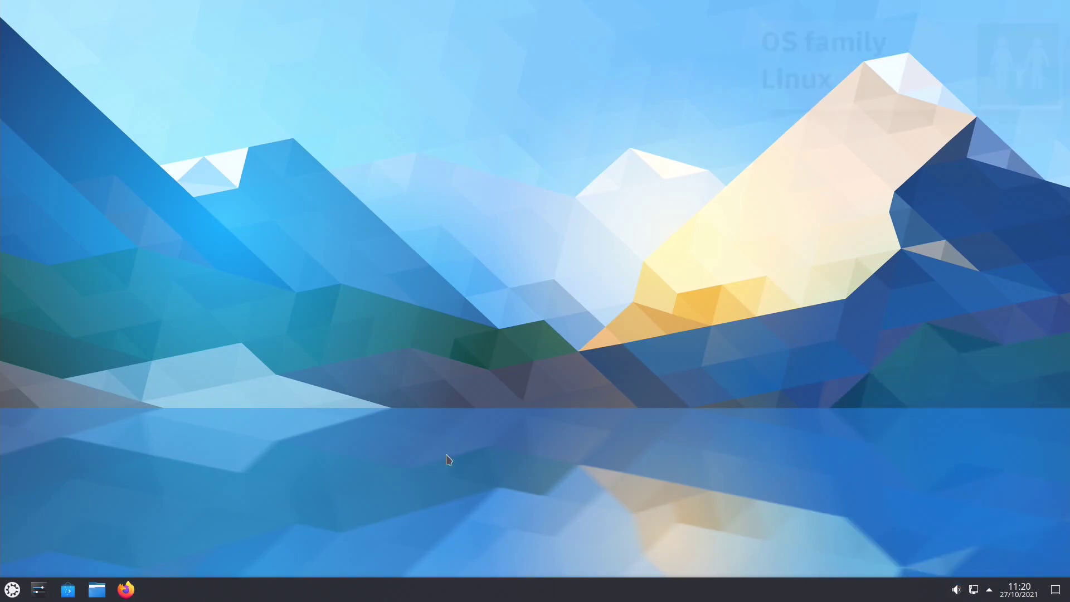
pyautogui.rightClick(340, 121)
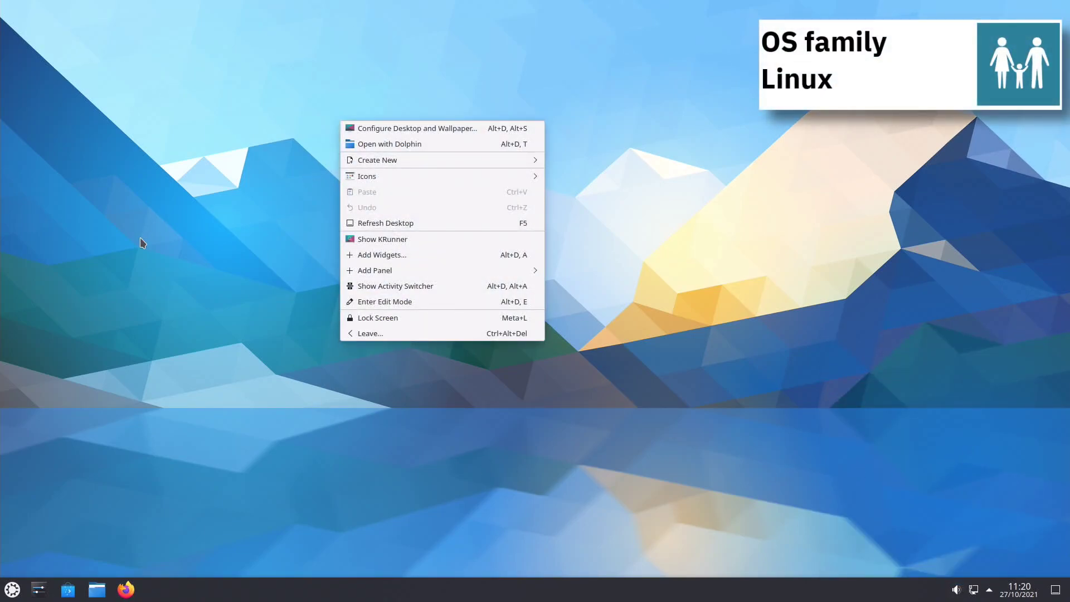
pyautogui.click(140, 239)
pyautogui.click(11, 590)
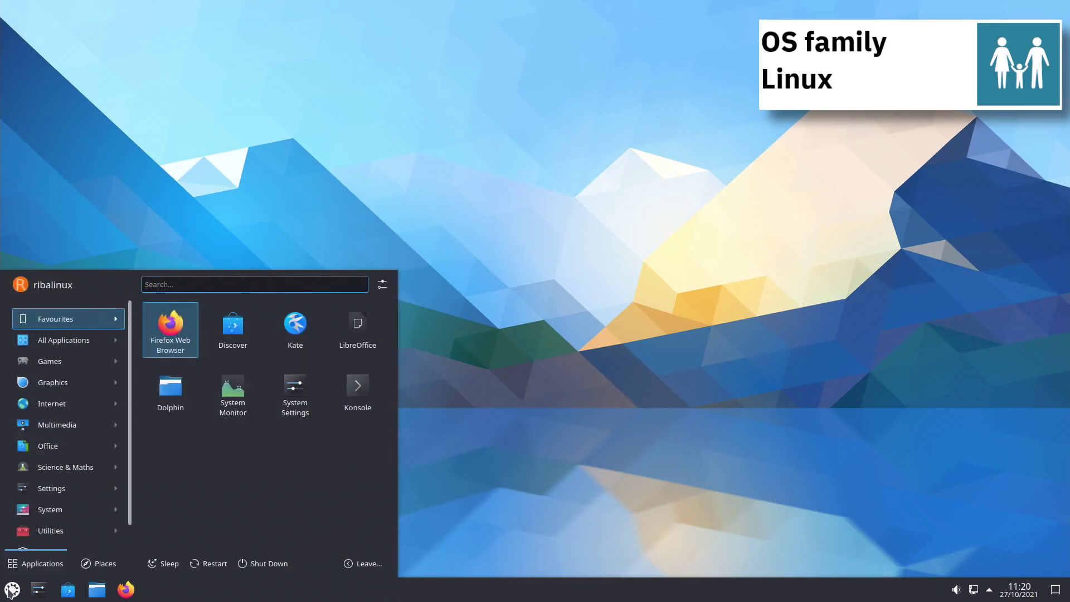
pyautogui.click(282, 567)
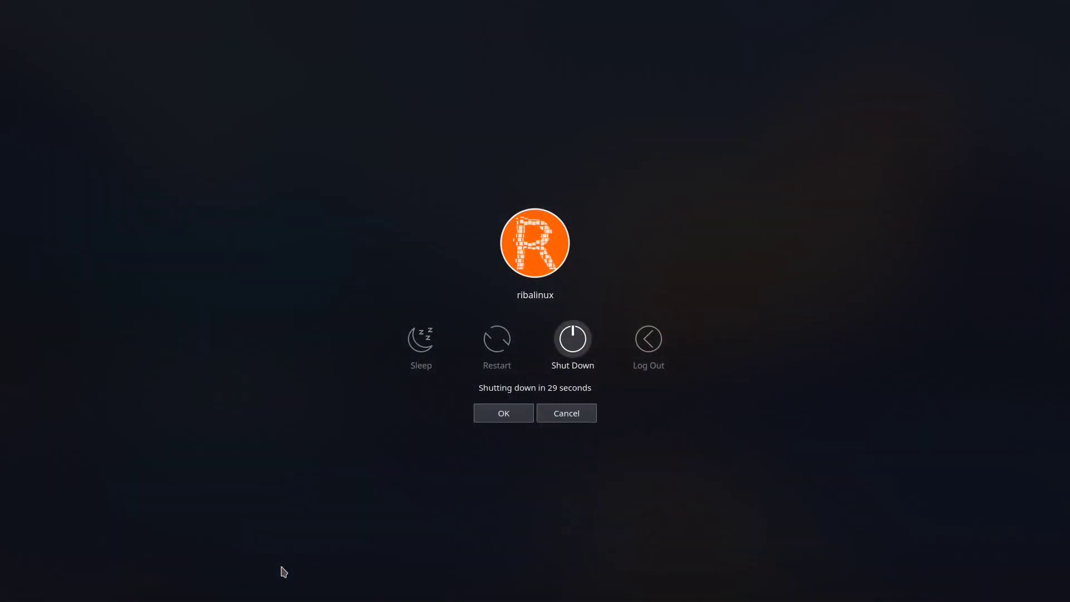
pyautogui.click(567, 413)
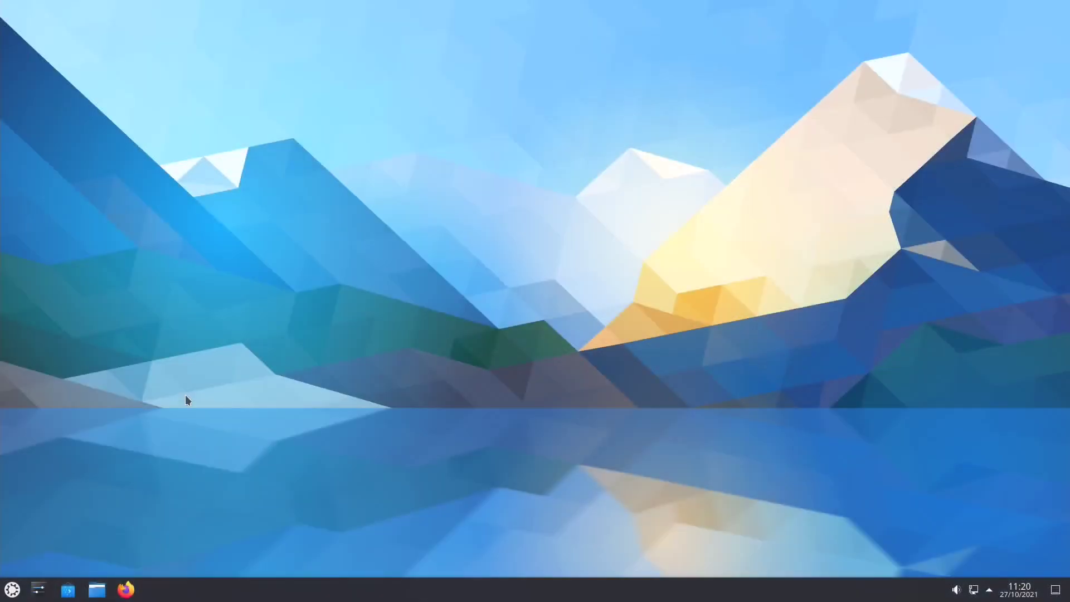
# Launch Konsole via the 'kon' quick-launch search and open Dolphin from the taskbar
pyautogui.hotkey('alt', 'space')
pyautogui.write('kon')
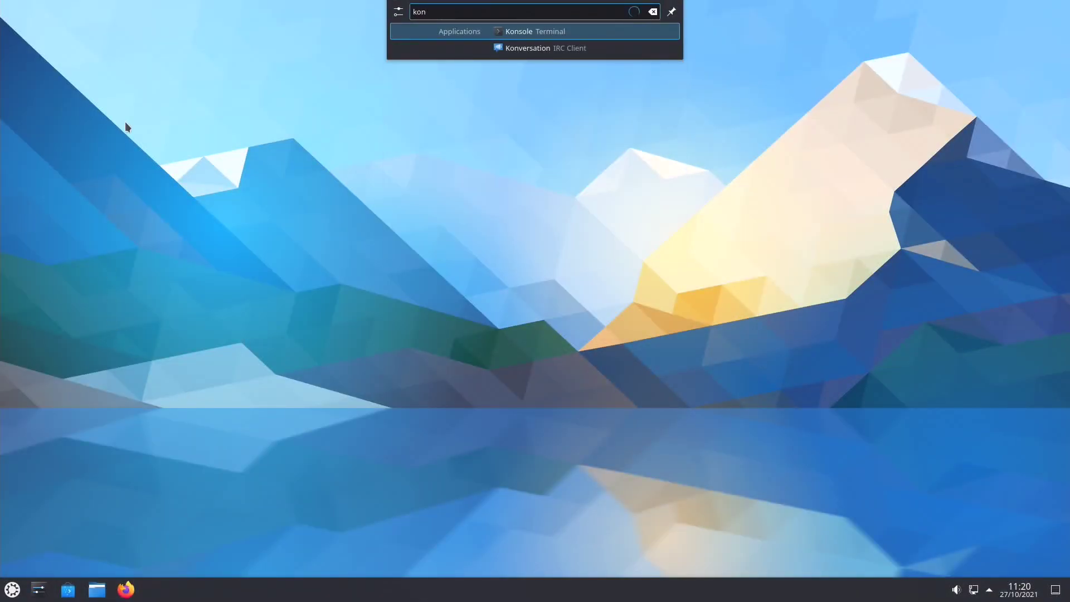
pyautogui.press('Return')
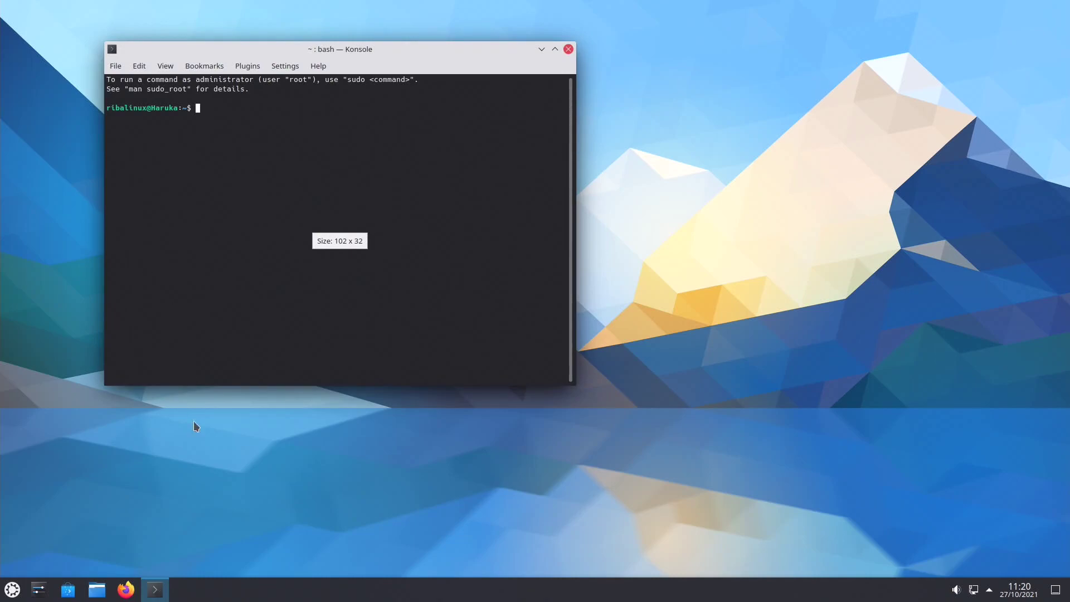
pyautogui.click(97, 590)
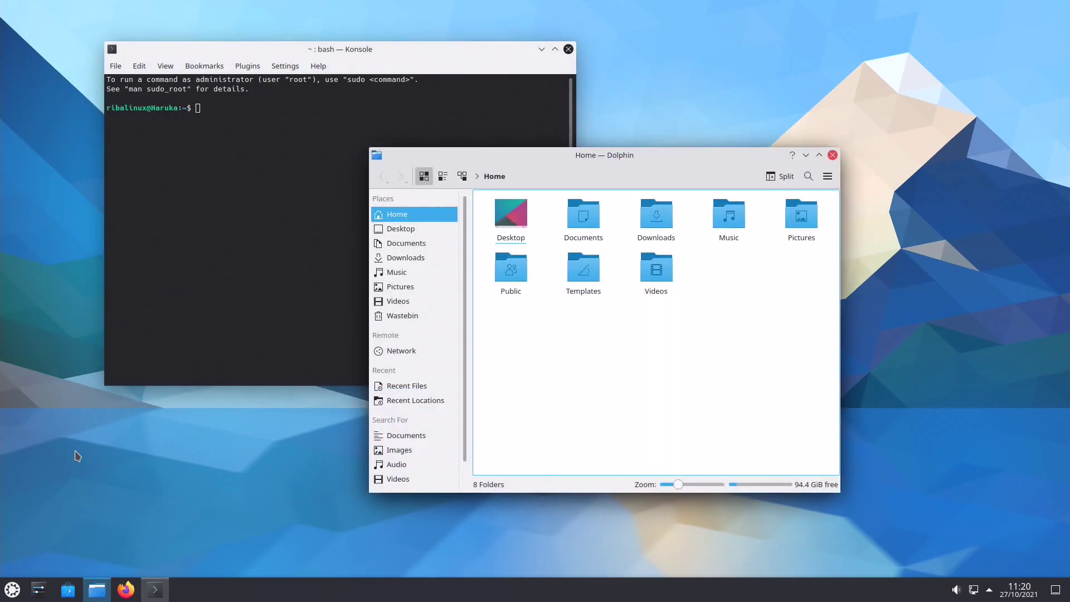
# Tile Konsole left and Dolphin right, float both windows again, then close Konsole
pyautogui.hotkey('alt', 'Tab')
pyautogui.hotkey('alt', 'Tab')
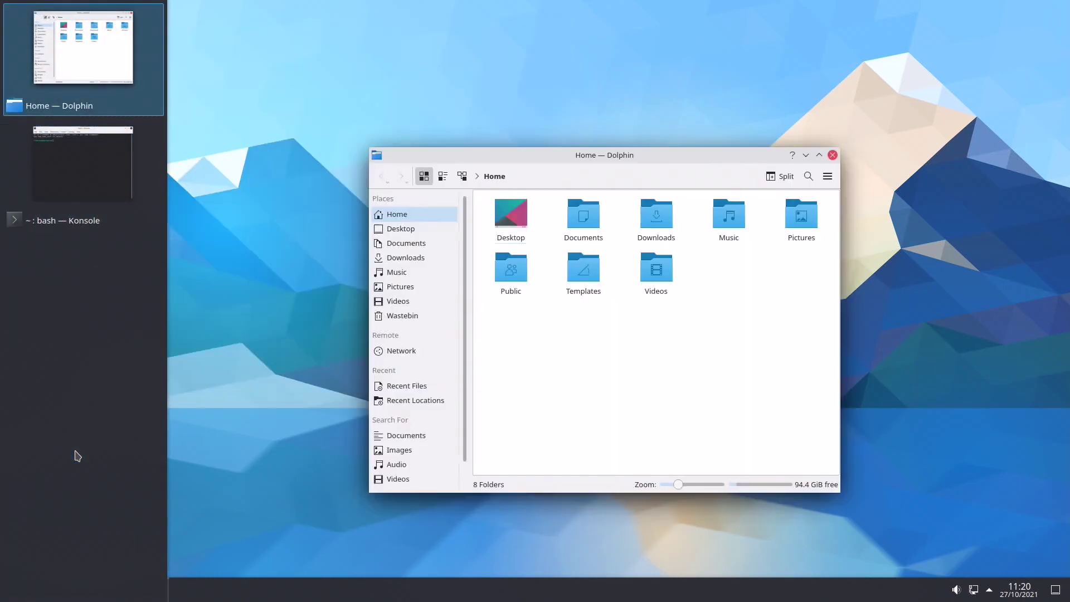
pyautogui.hotkey('alt', 'Tab')
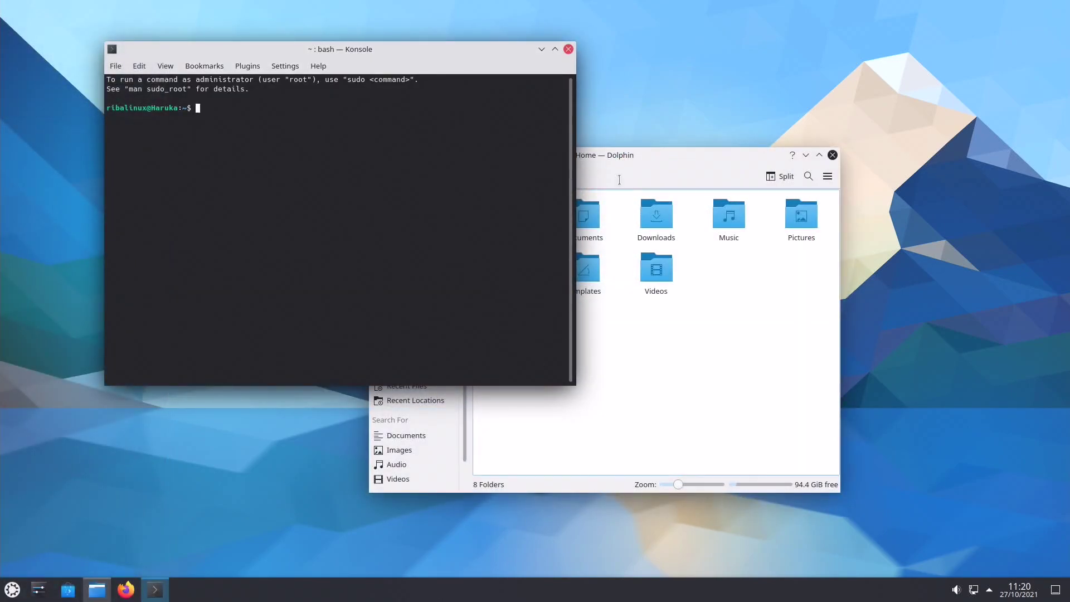
pyautogui.press('super+Left')
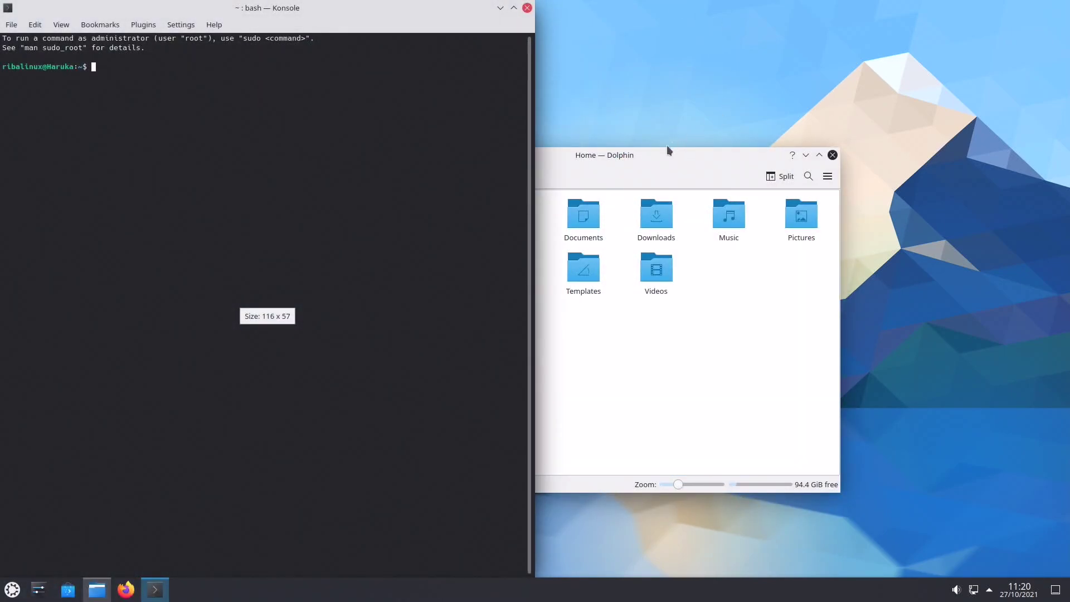
pyautogui.click(628, 153)
pyautogui.moveTo(629, 153); pyautogui.dragTo(1068, 312)
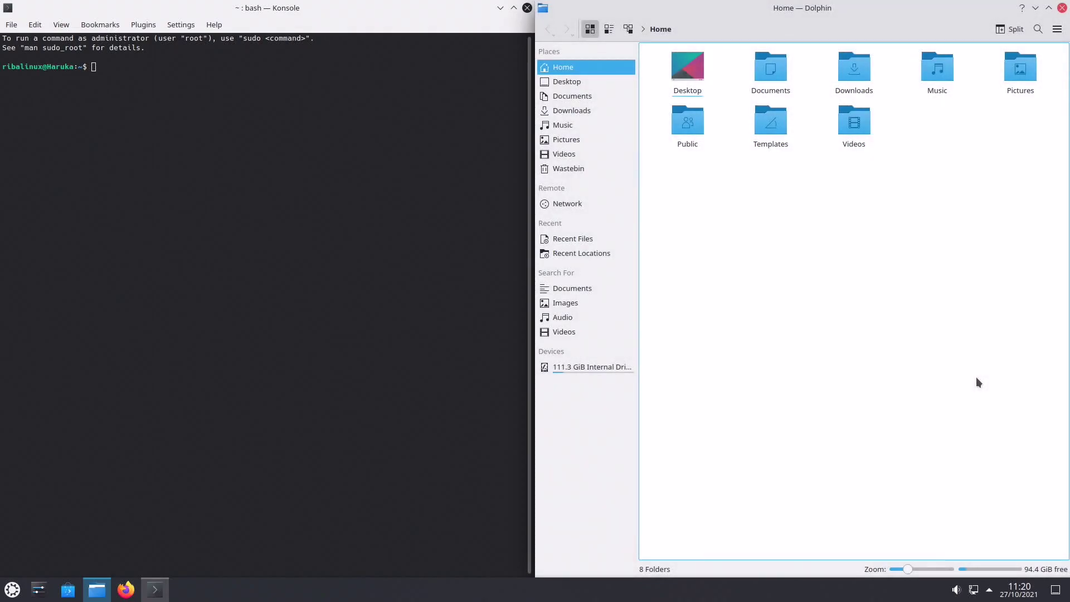
pyautogui.moveTo(847, 21); pyautogui.dragTo(635, 184)
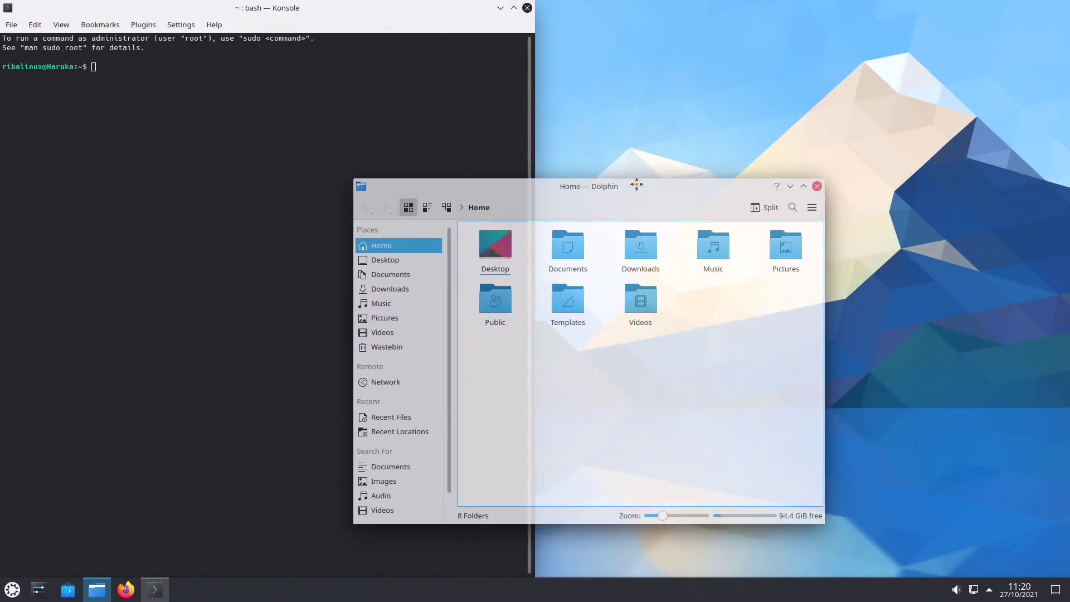
pyautogui.moveTo(315, 9); pyautogui.dragTo(405, 84)
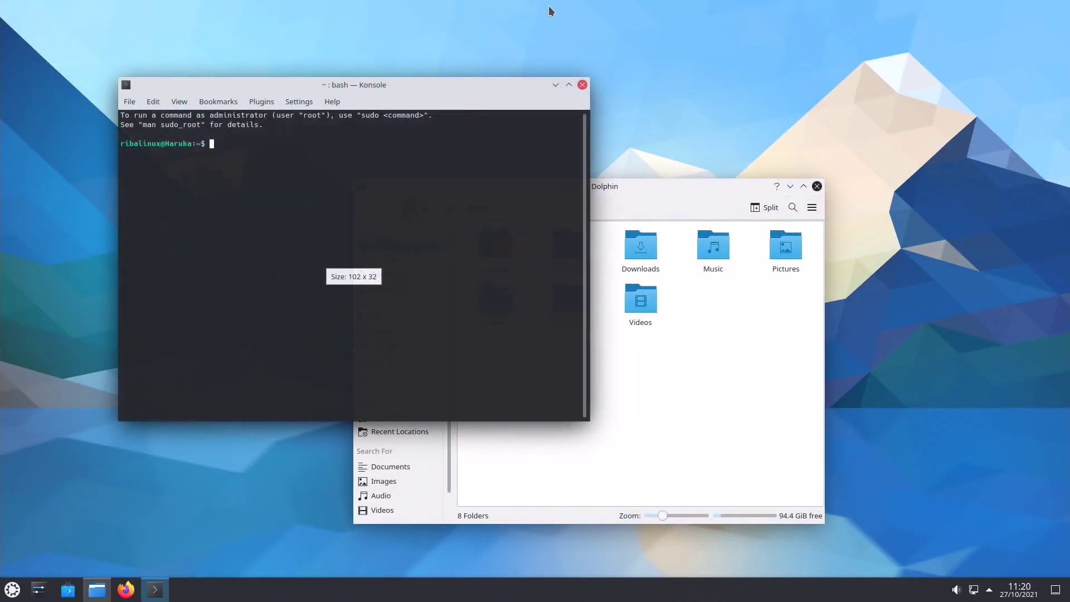
pyautogui.click(582, 85)
# Move Dolphin to the upper left and try its main menu, search and split-pane view
pyautogui.moveTo(690, 182); pyautogui.dragTo(465, 87)
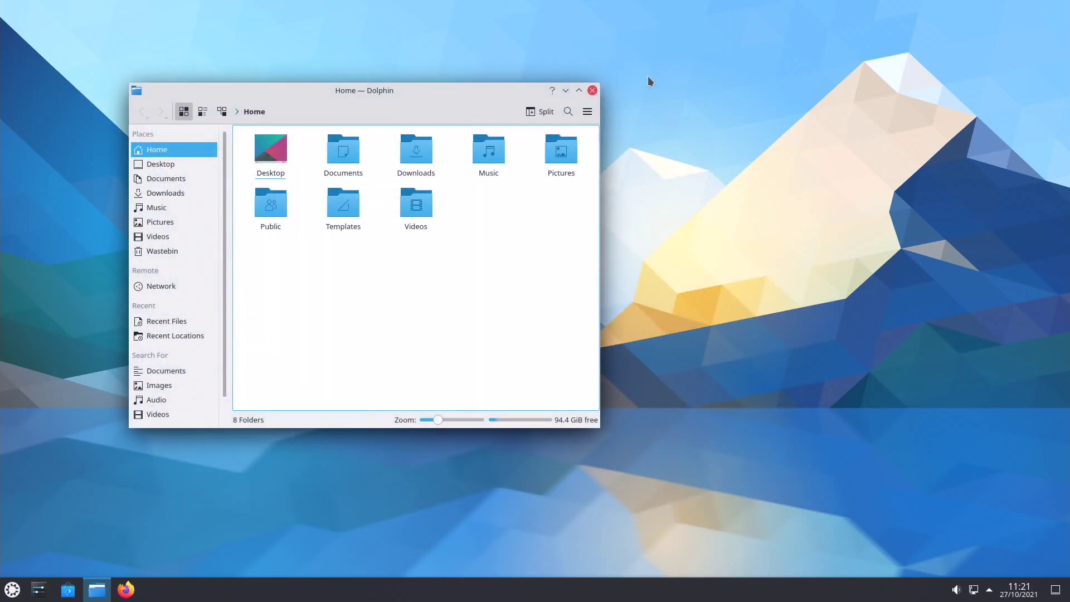
pyautogui.click(589, 112)
pyautogui.click(594, 110)
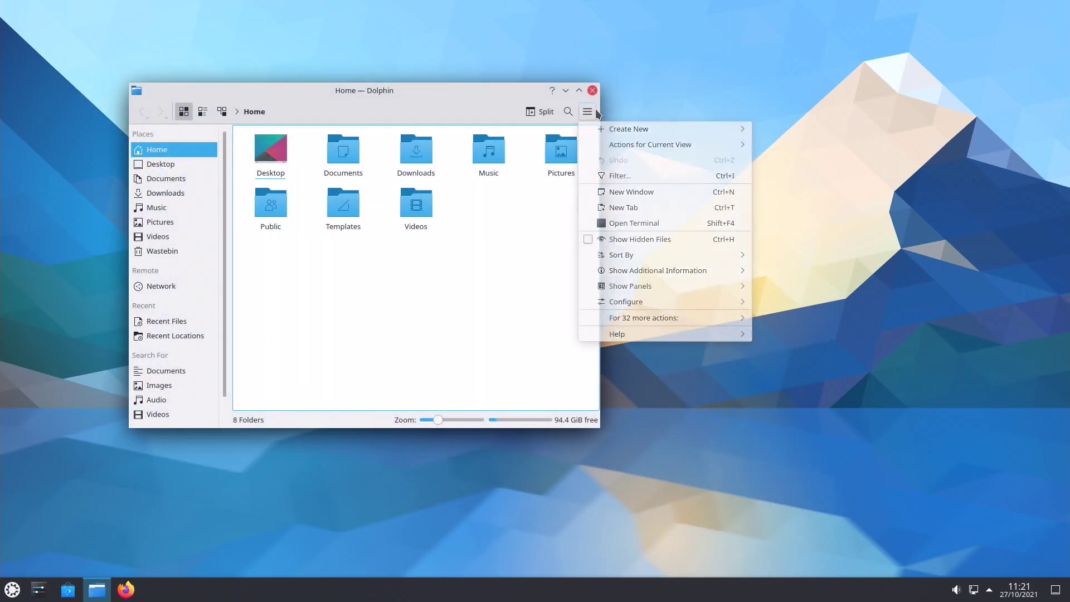
pyautogui.click(568, 115)
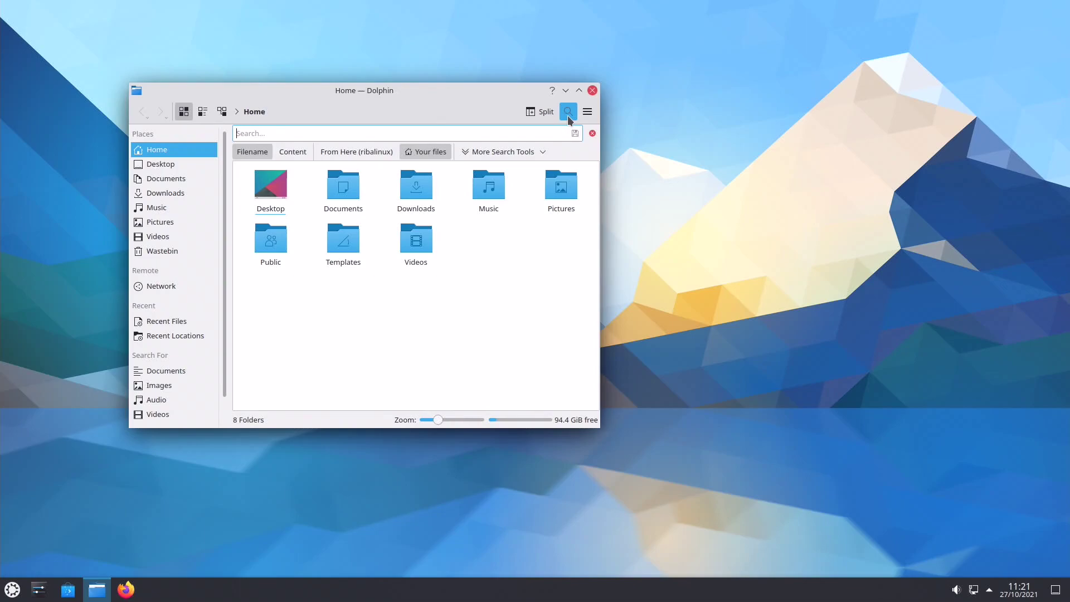
pyautogui.click(568, 116)
pyautogui.click(543, 112)
pyautogui.click(543, 112)
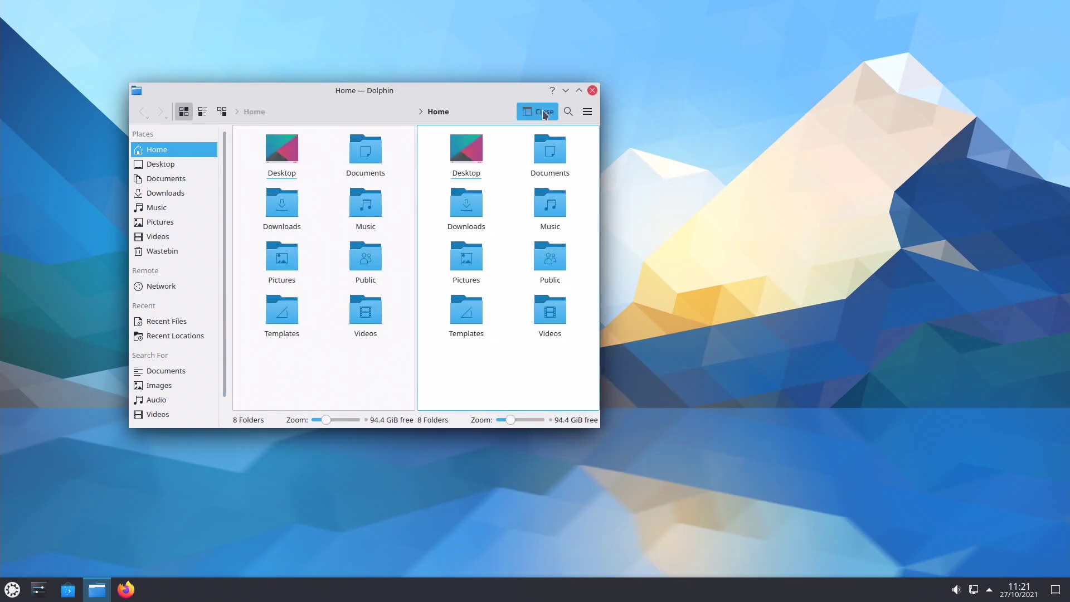
# Try the editable path bar and Details, Compact and Icons views, then maximize and minimize Dolphin
pyautogui.click(334, 112)
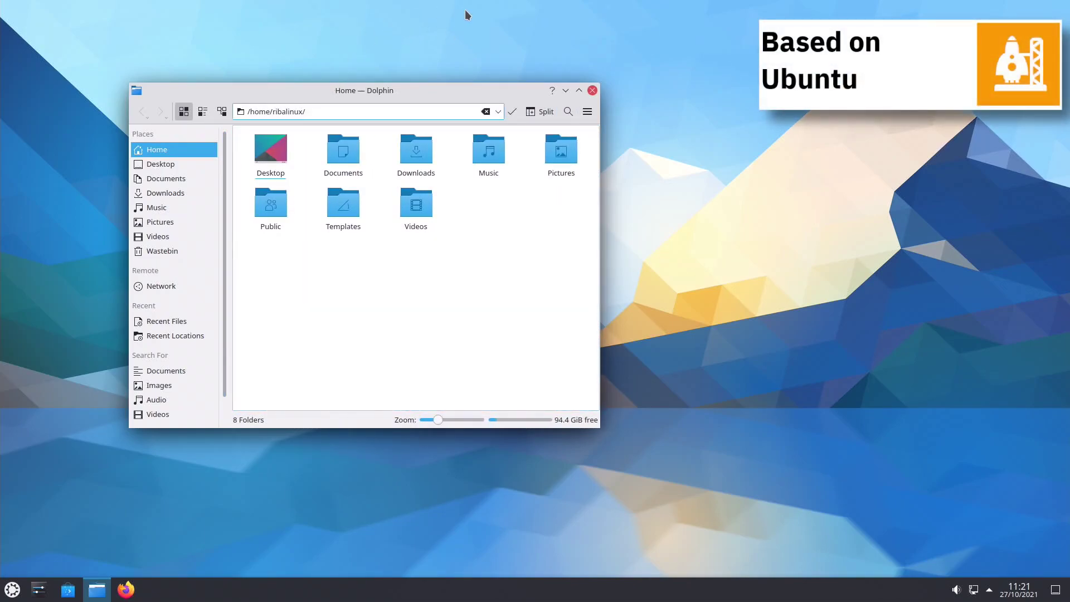
pyautogui.click(512, 111)
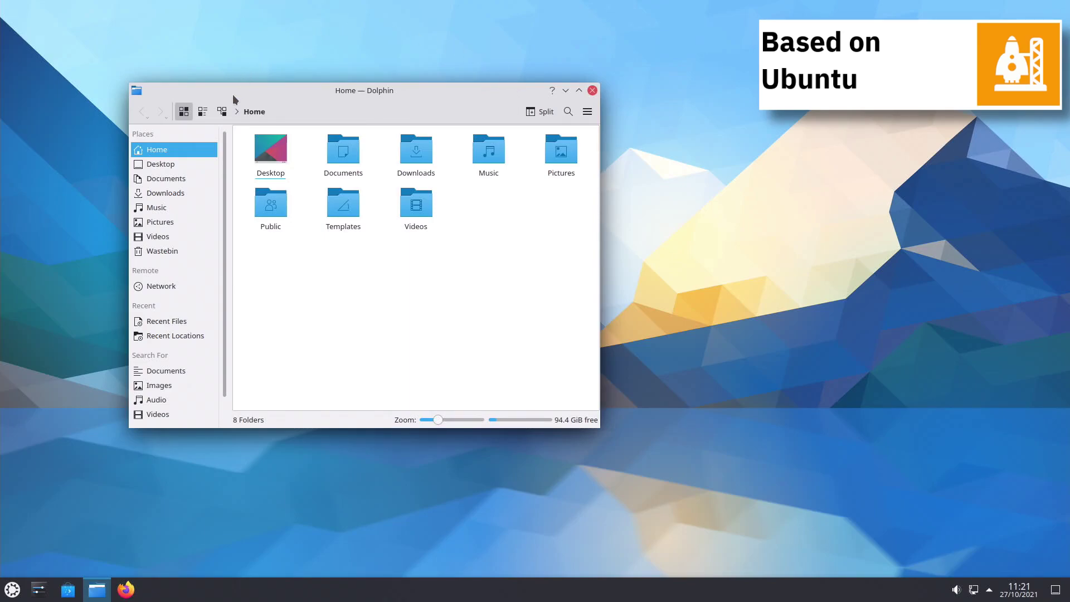
pyautogui.click(222, 112)
pyautogui.click(202, 111)
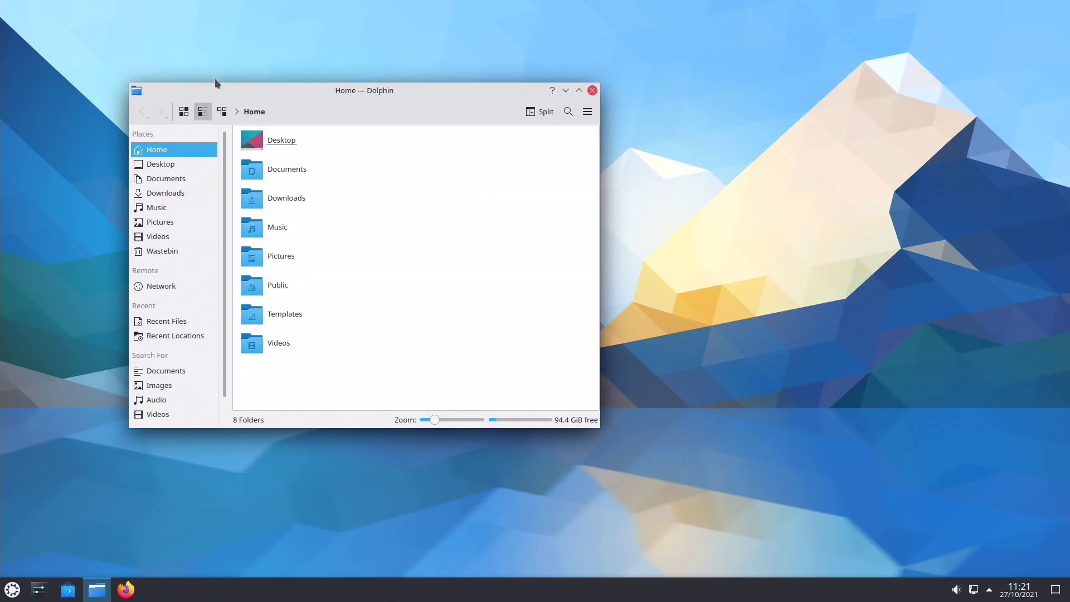
pyautogui.click(183, 111)
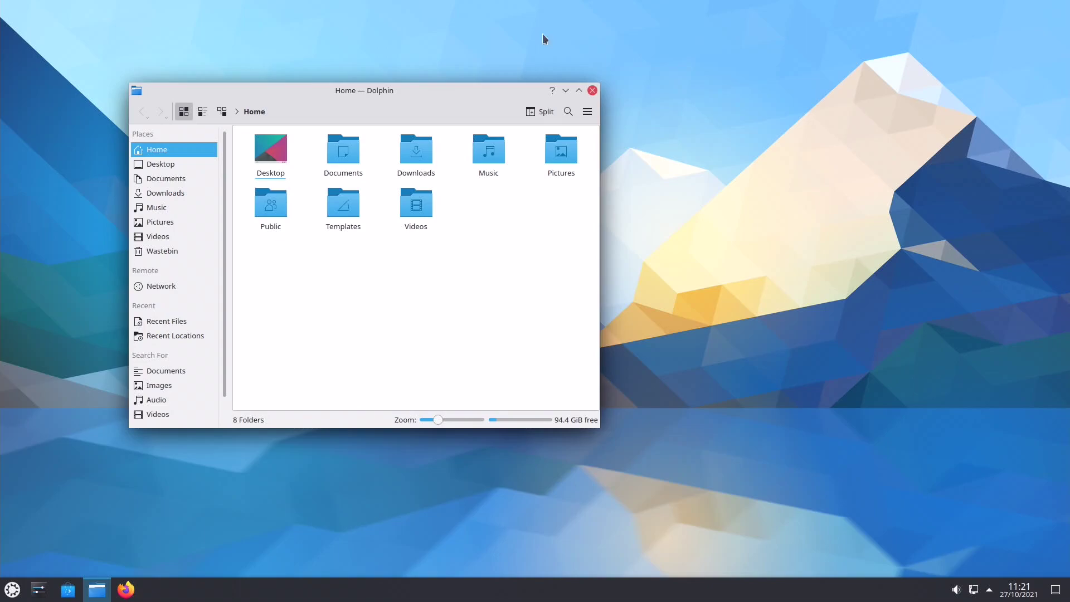
pyautogui.click(580, 92)
pyautogui.click(566, 90)
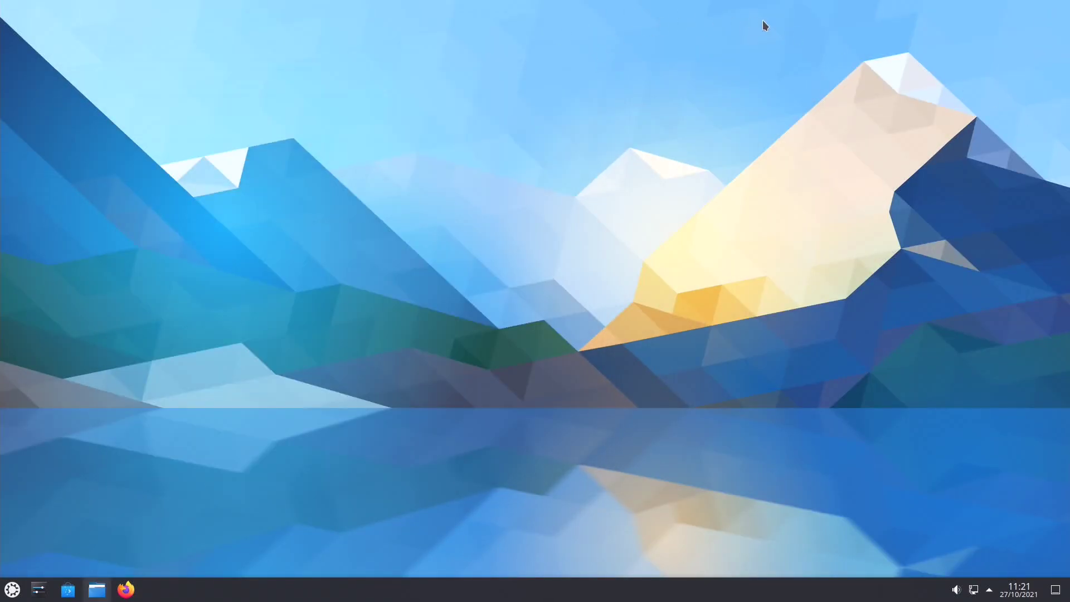
# Restore Dolphin from the taskbar and scroll through the System Settings sidebar
pyautogui.click(97, 589)
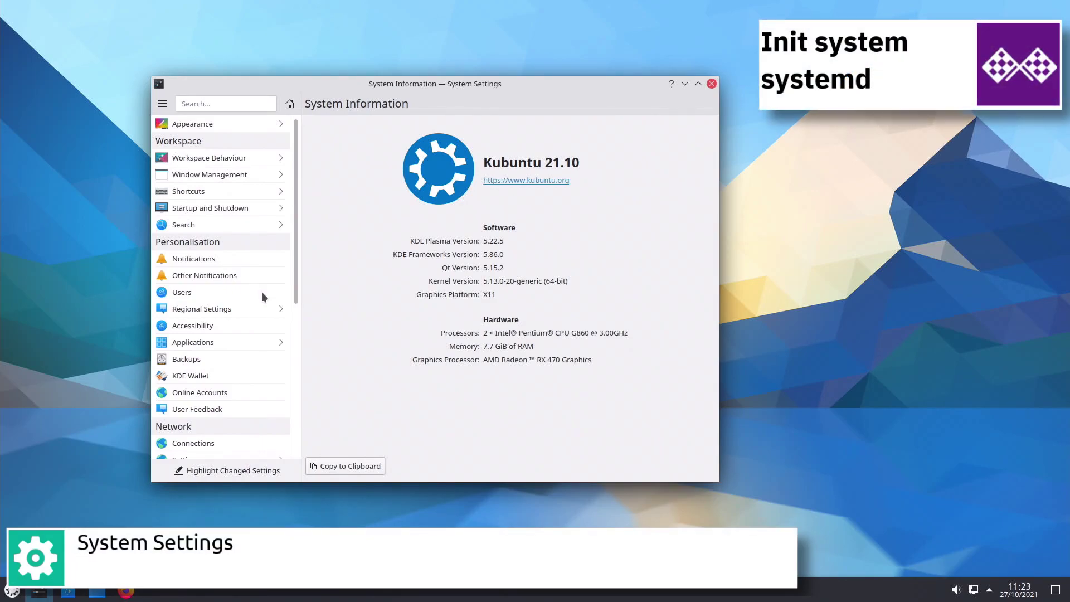
pyautogui.scroll(-6, 262, 292)
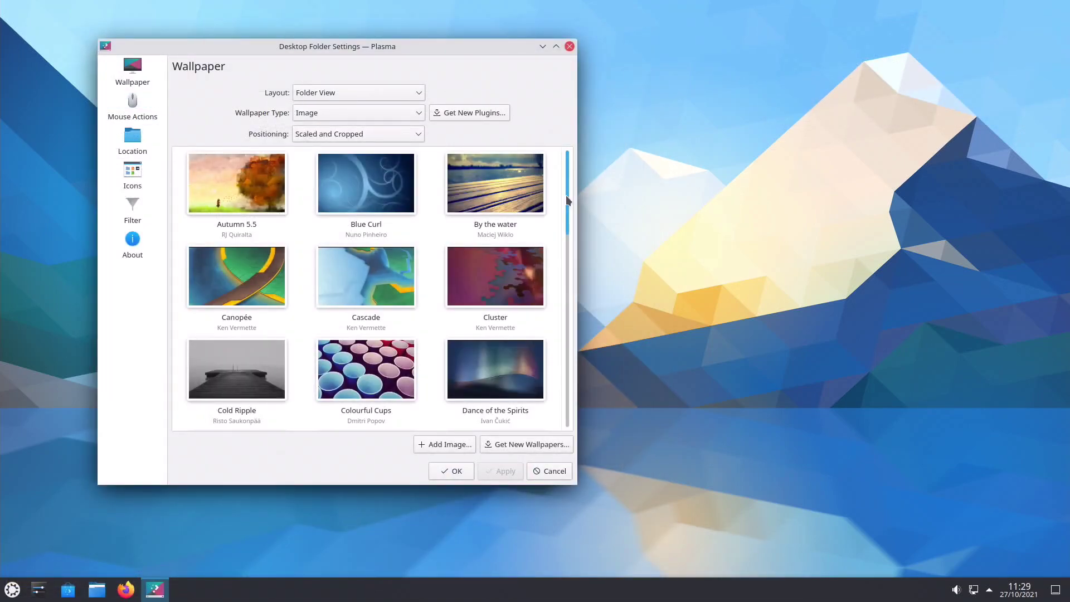
# Scroll the wallpaper grid, then view the Mouse Actions, Location, Icons and Filter pages
pyautogui.scroll(-10, 568, 200)
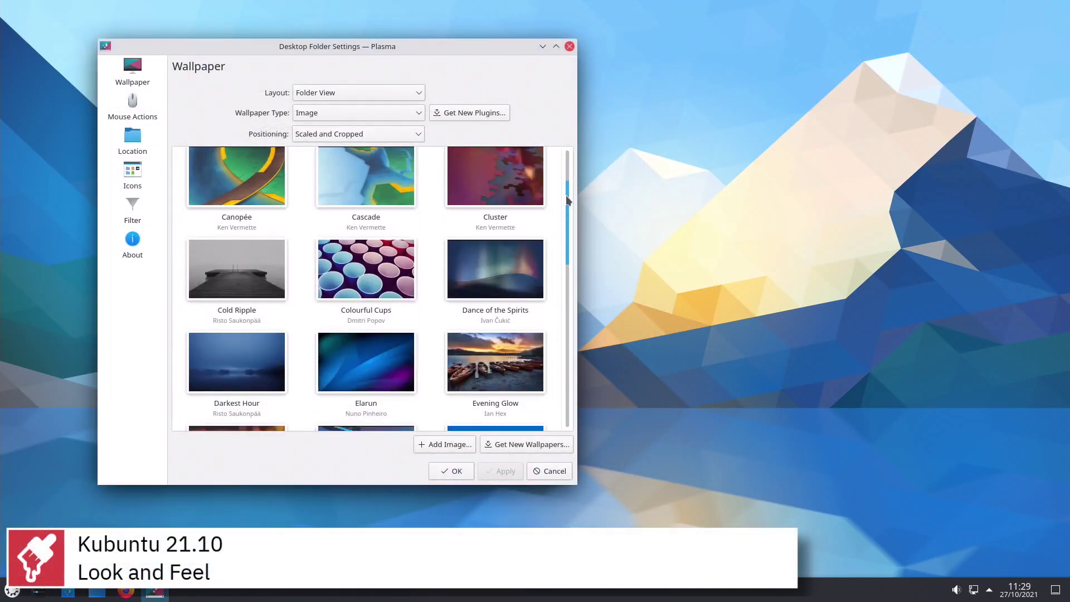
pyautogui.scroll(-5, 568, 201)
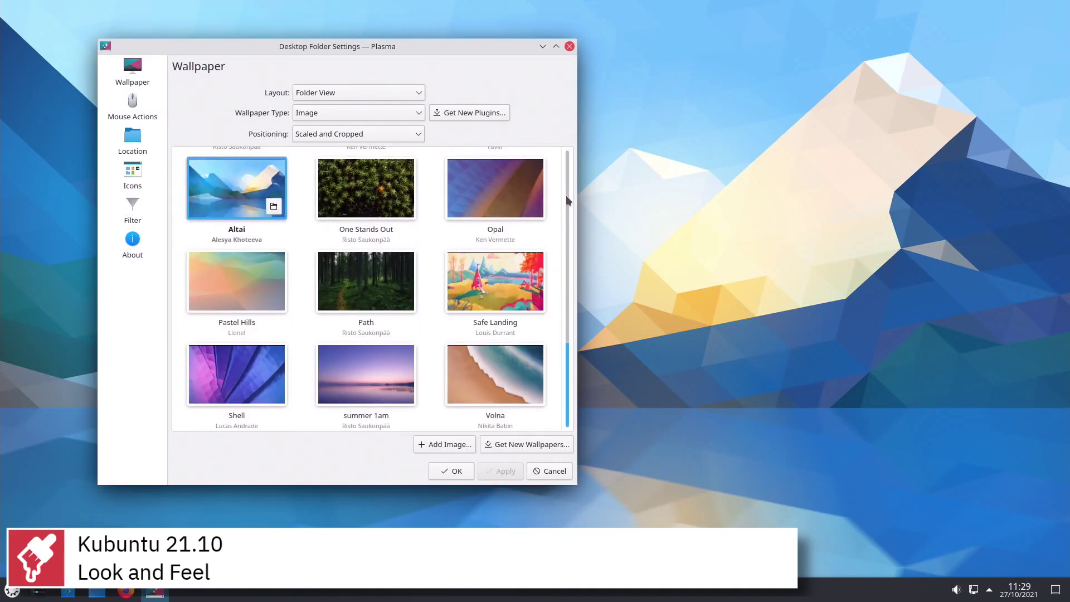
pyautogui.click(133, 107)
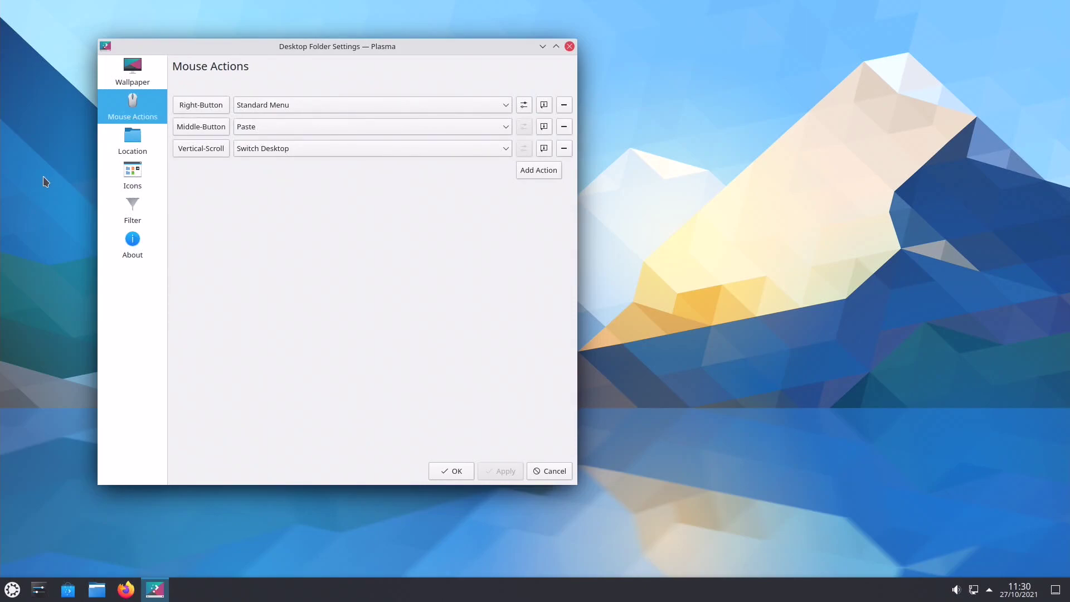
pyautogui.click(128, 138)
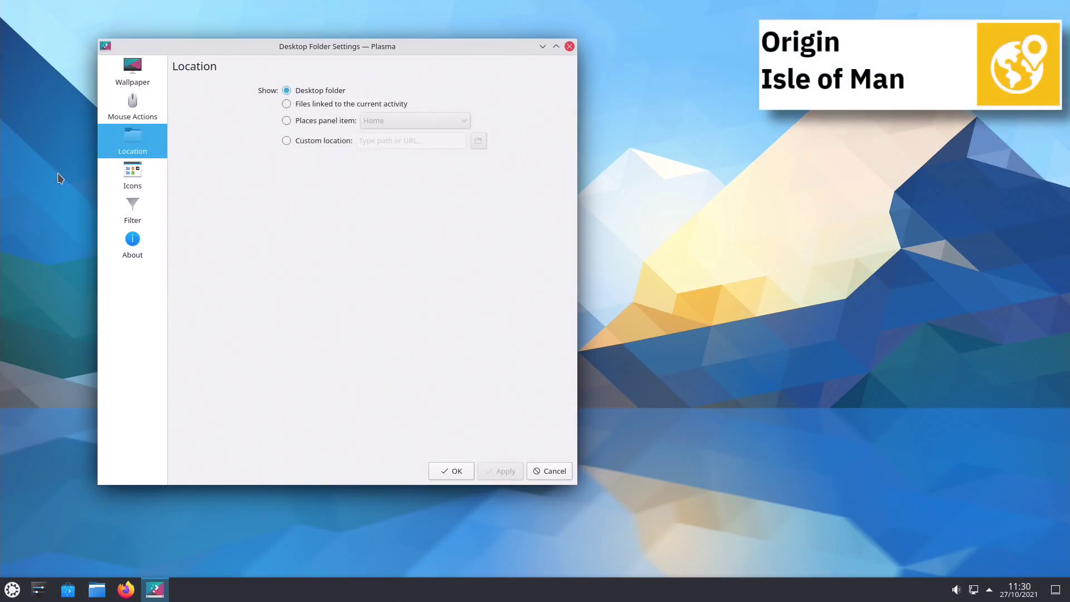
pyautogui.click(116, 174)
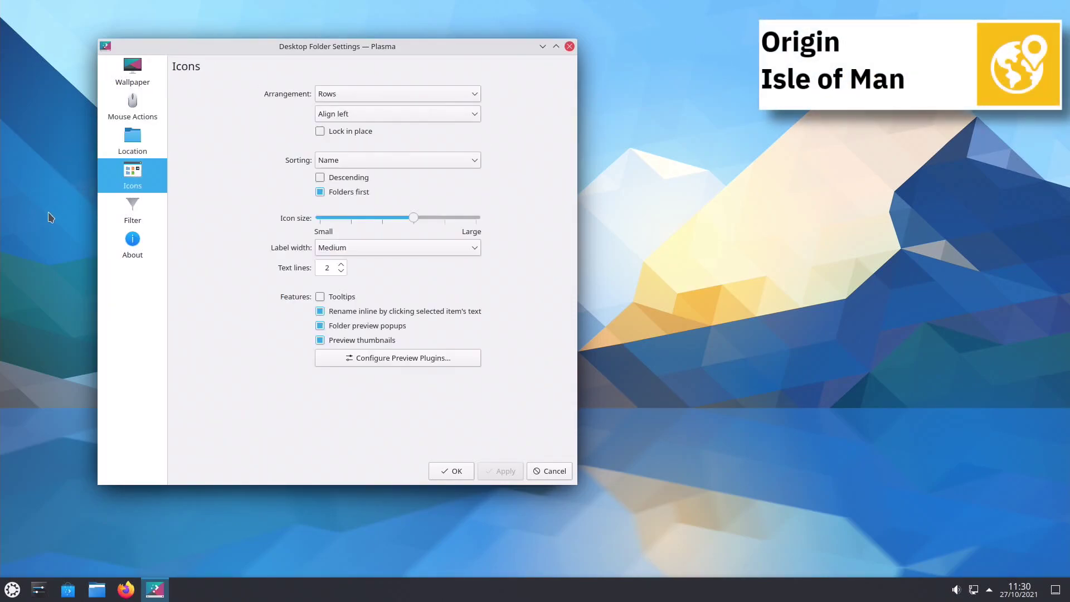
pyautogui.click(100, 213)
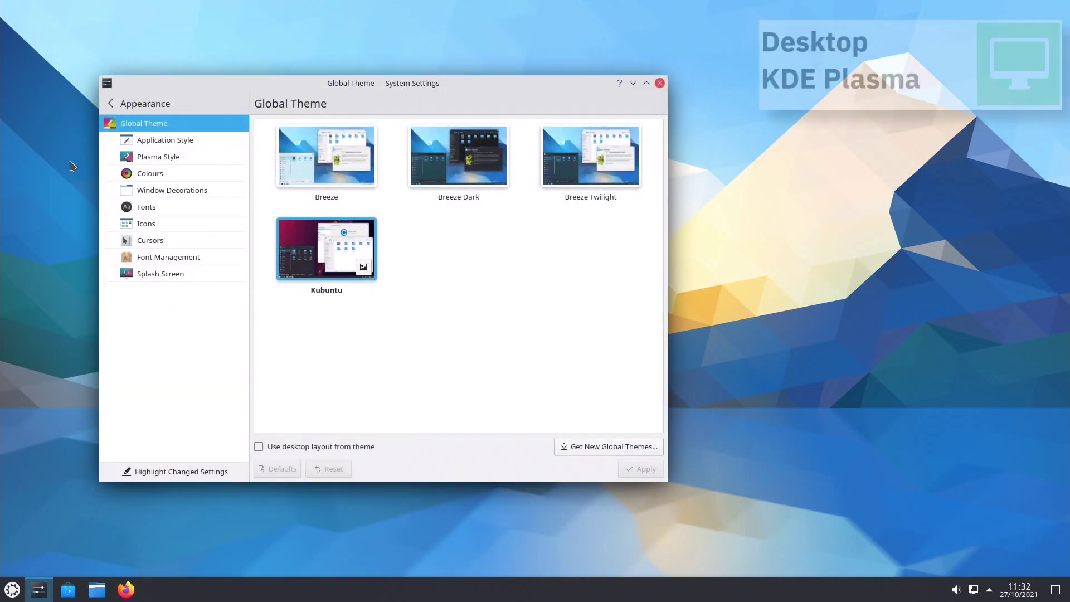
# Page through Application Style, Plasma Style, Colours, Window Decorations, Fonts, Icons, Cursors, Font Management and Splash Screen
pyautogui.press('Down')
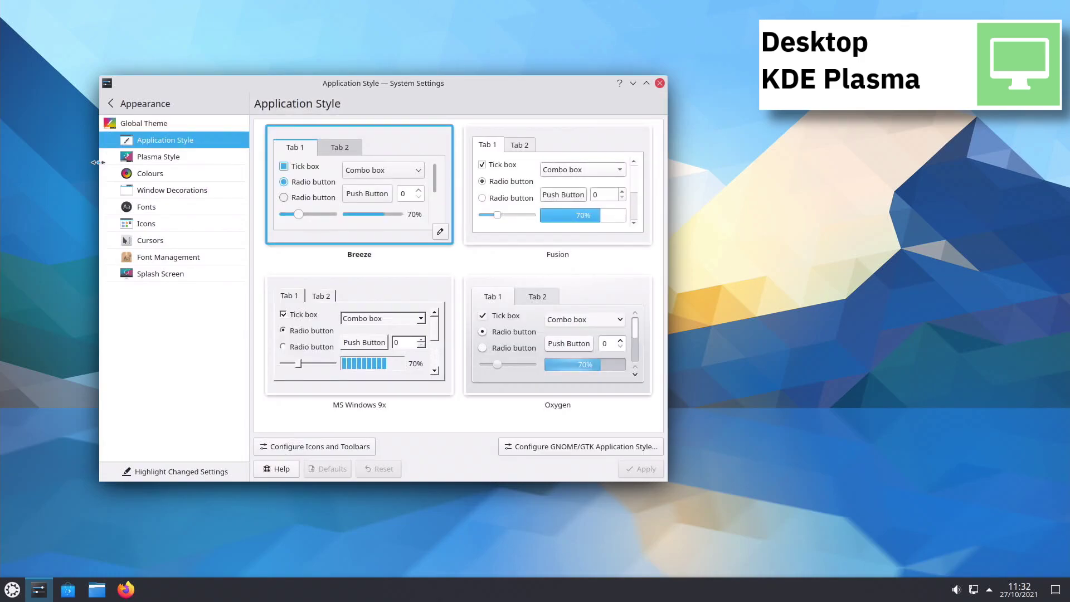
pyautogui.press('Down')
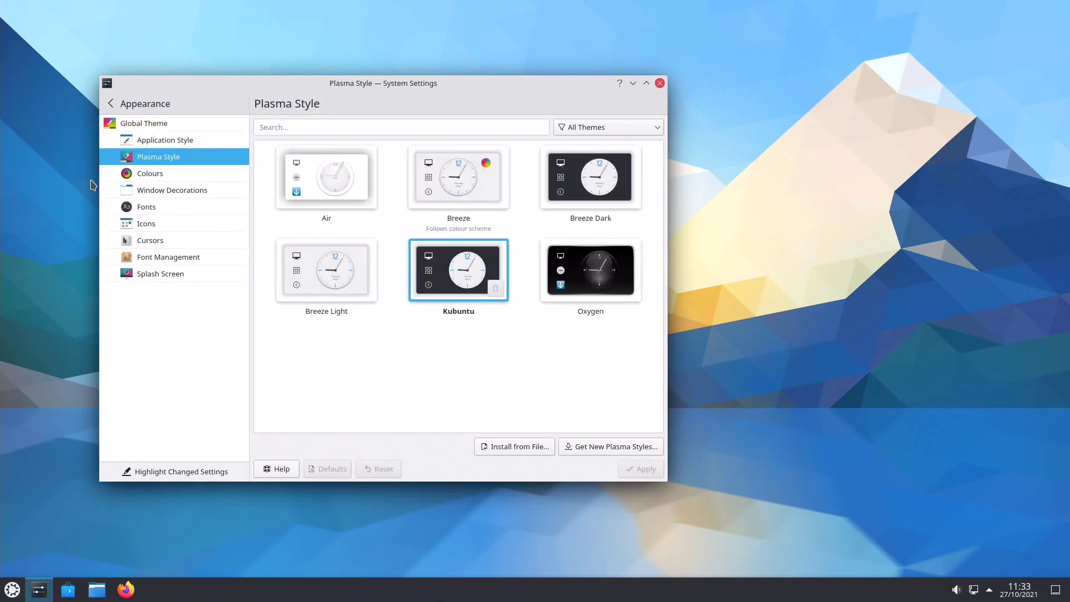
pyautogui.press('Down')
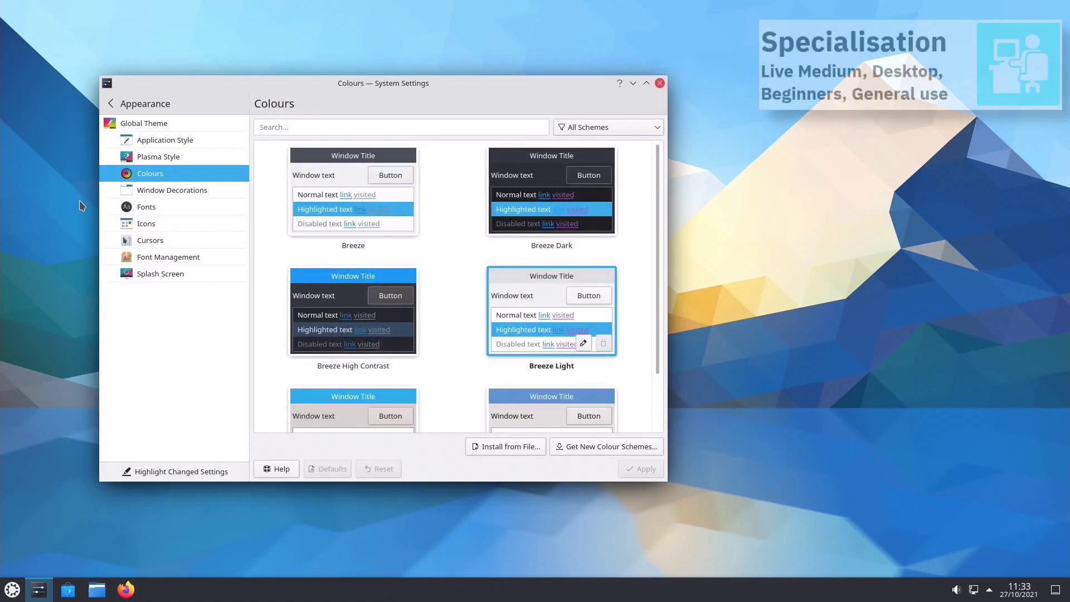
pyautogui.press('Down')
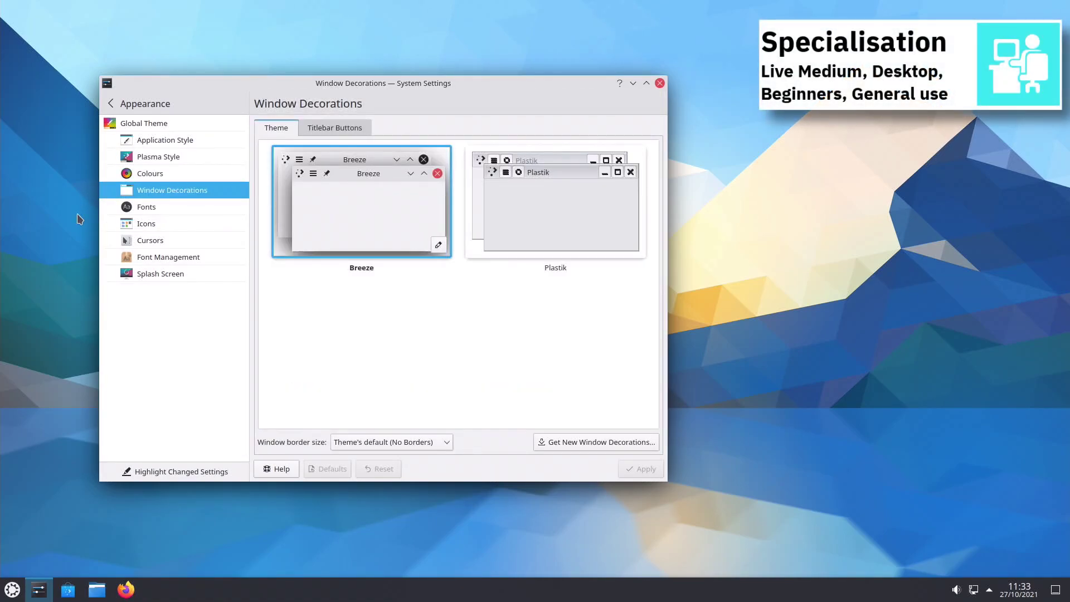
pyautogui.press('Down')
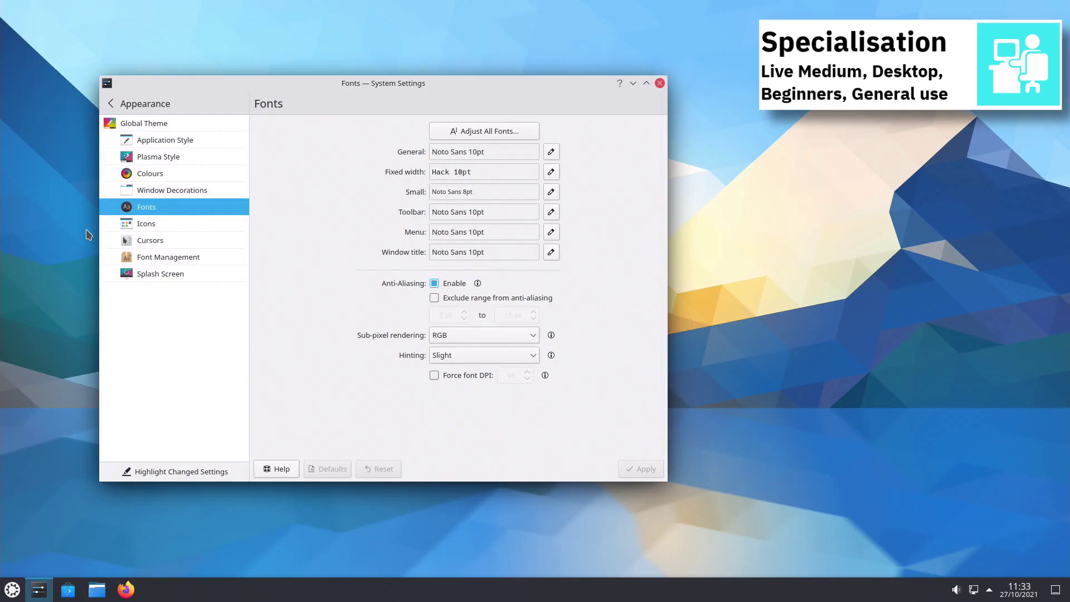
pyautogui.press('Down')
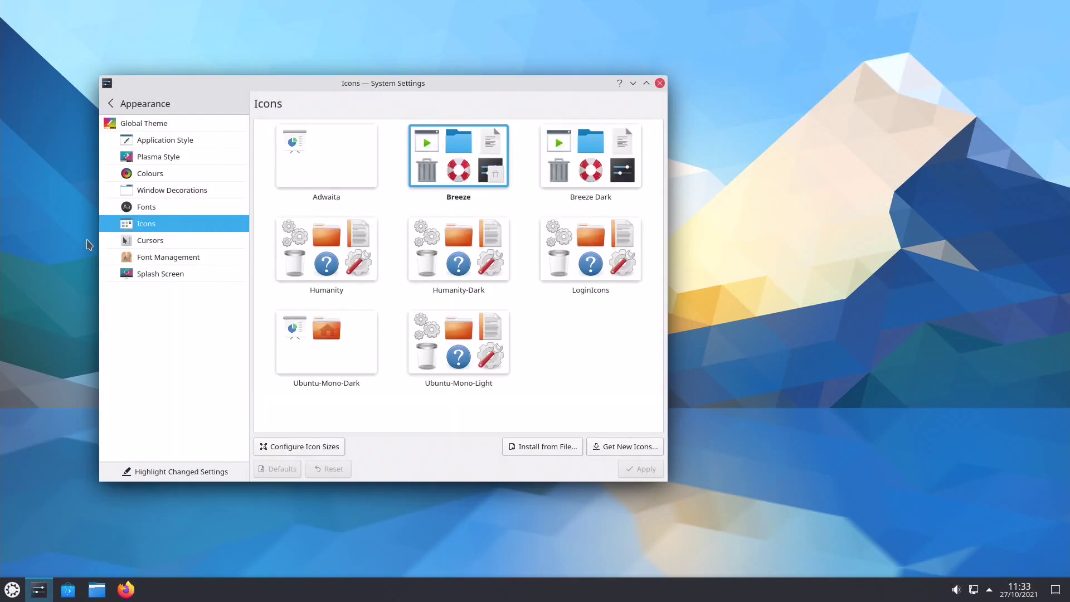
pyautogui.press('Down')
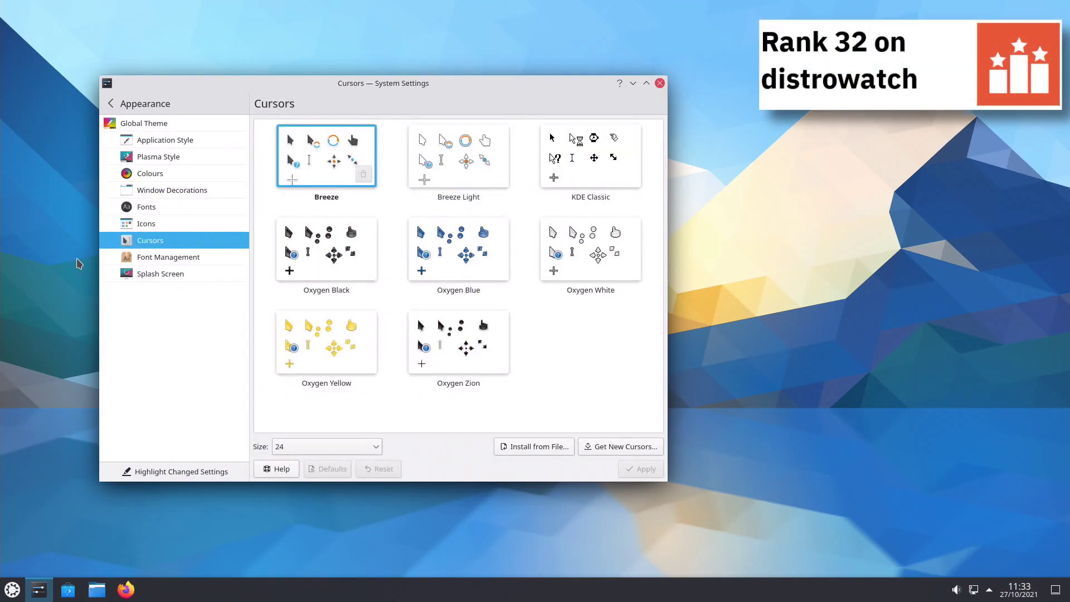
pyautogui.press('Down')
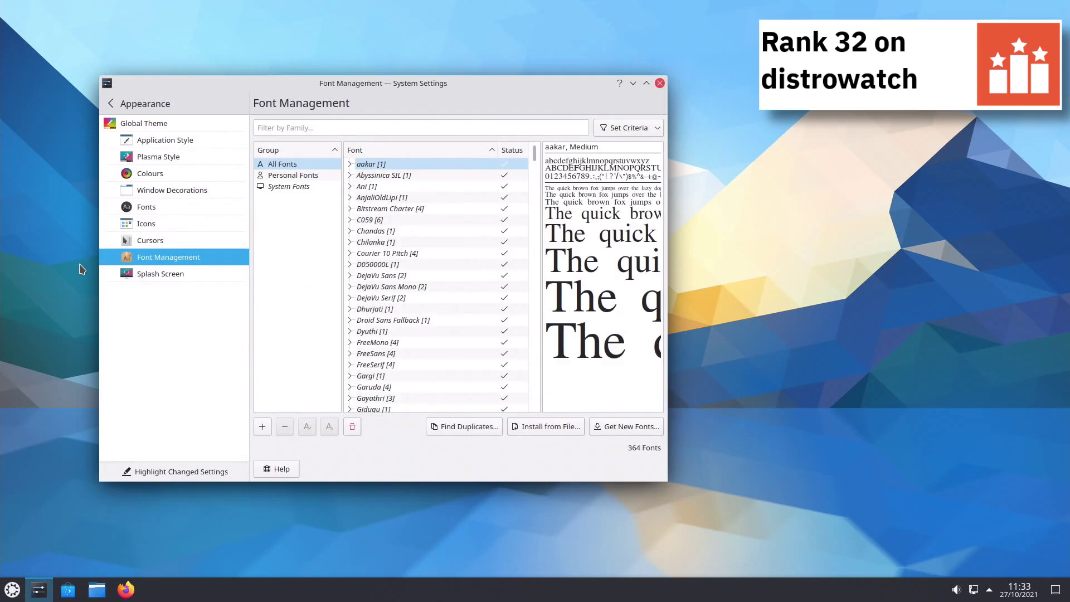
pyautogui.press('Down')
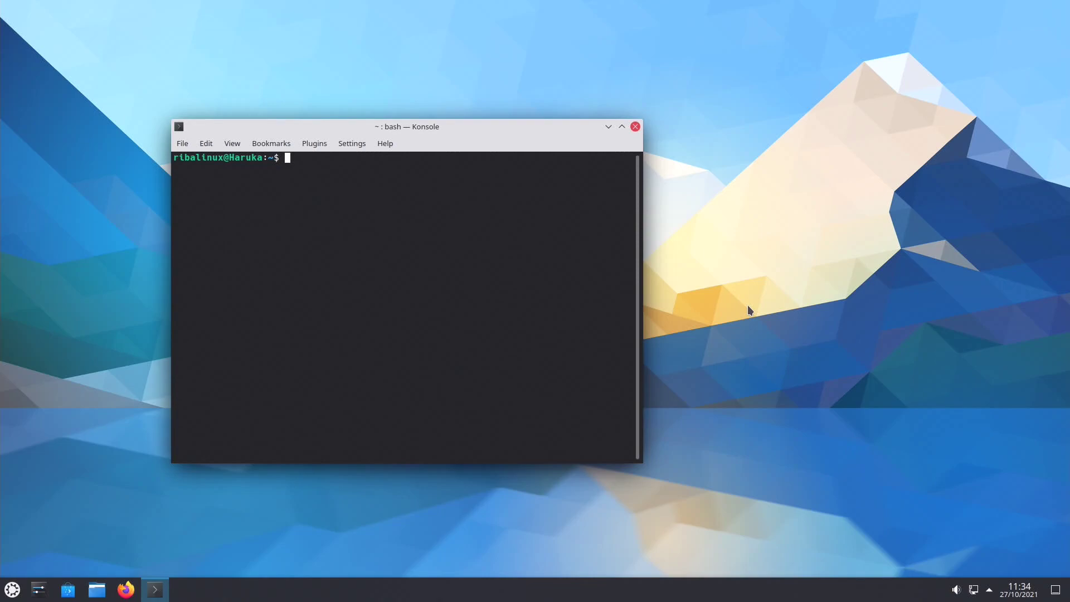
# Run sudo apt install mc, confirm with y, then clear the screen with Ctrl+L
pyautogui.write('sud')
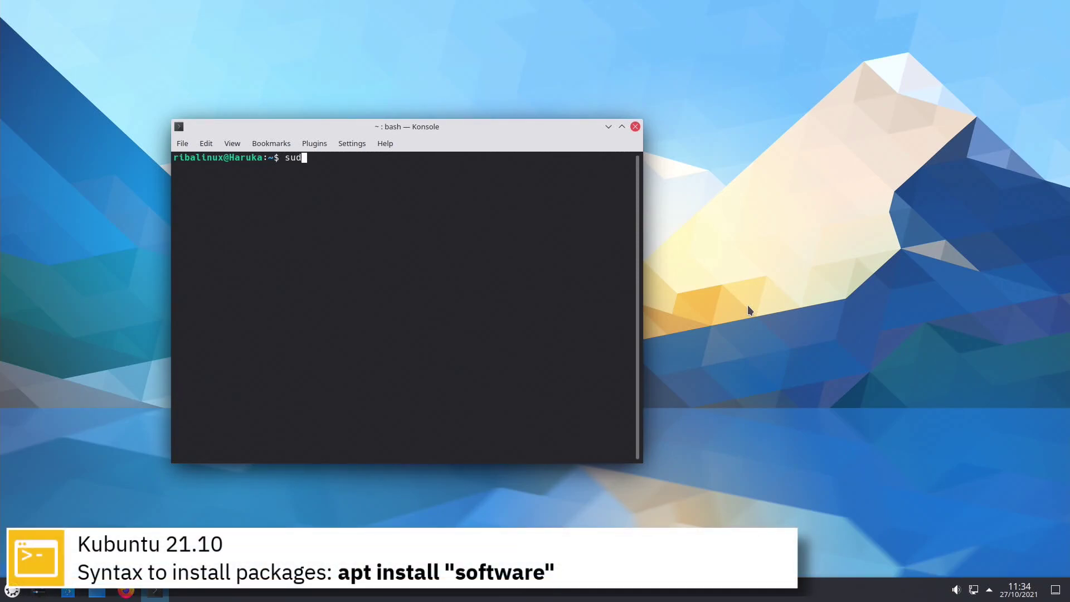
pyautogui.write('o apt install mc')
pyautogui.press('Return')
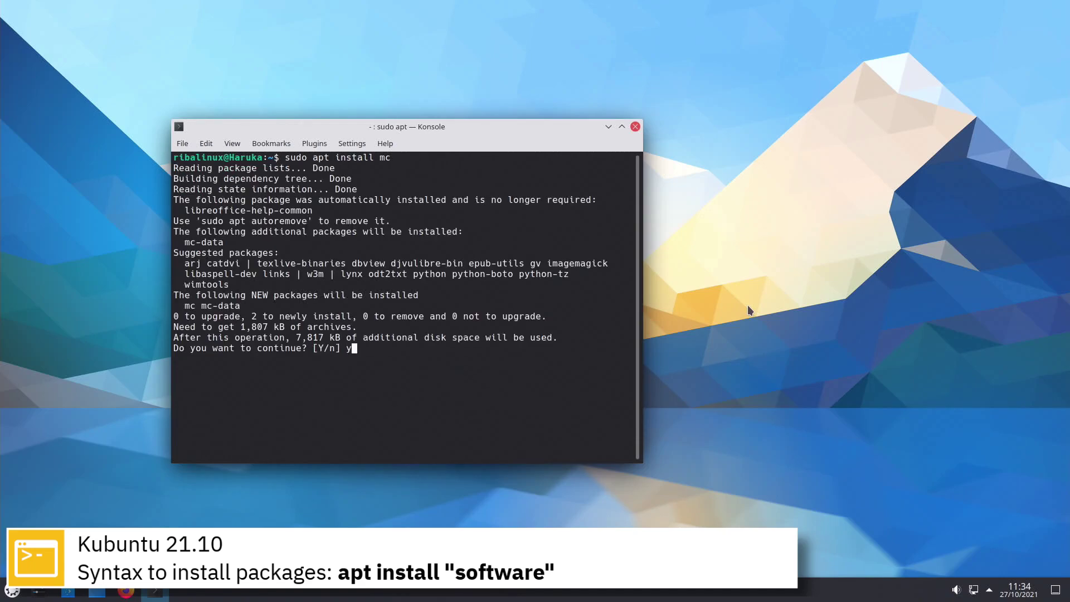
pyautogui.write('y')
pyautogui.press('Return')
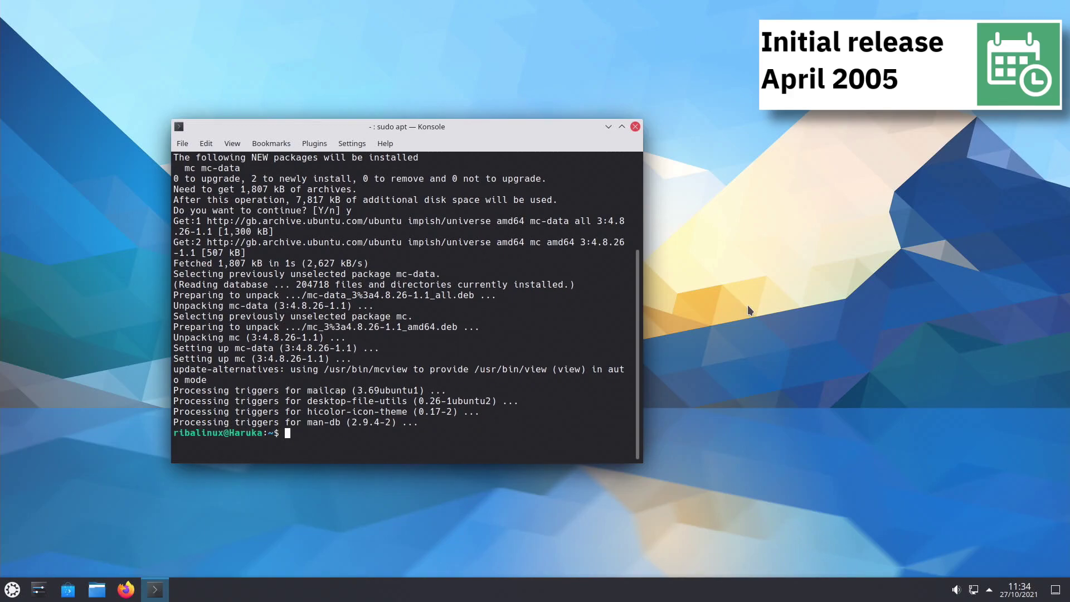
pyautogui.hotkey('ctrl', 'l')
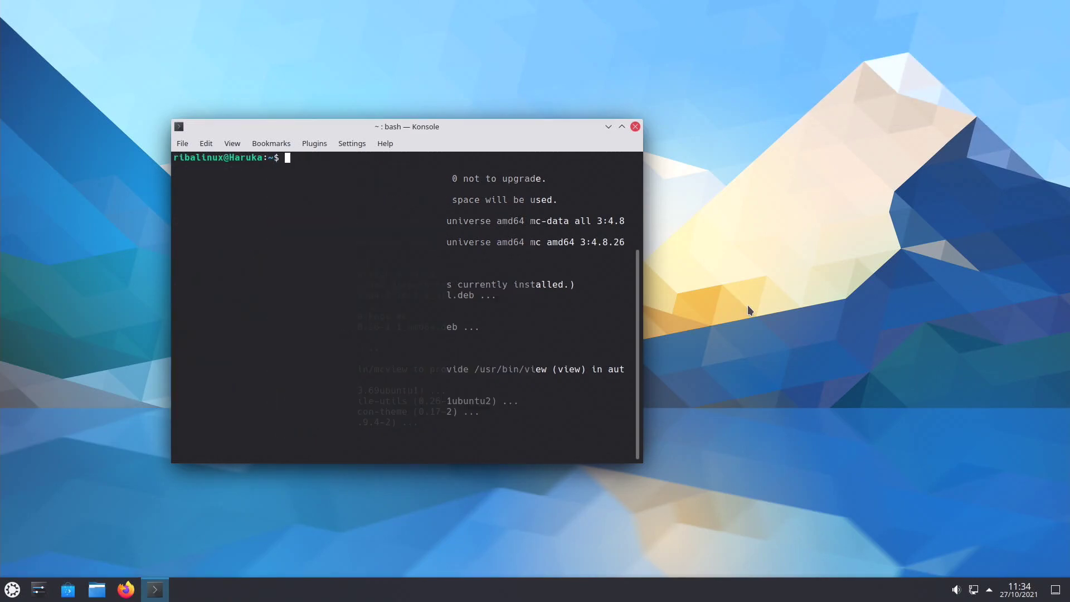
# Install Spotify with sudo snap install spotify and print kernel details with uname -a
pyautogui.write('s')
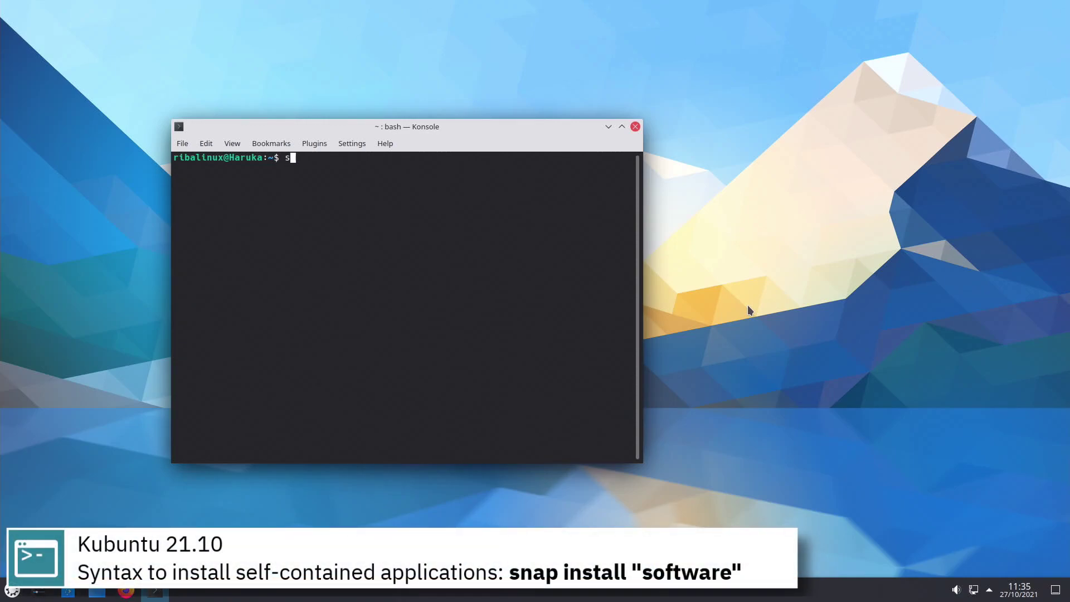
pyautogui.write('udo snap install spotify')
pyautogui.press('Return')
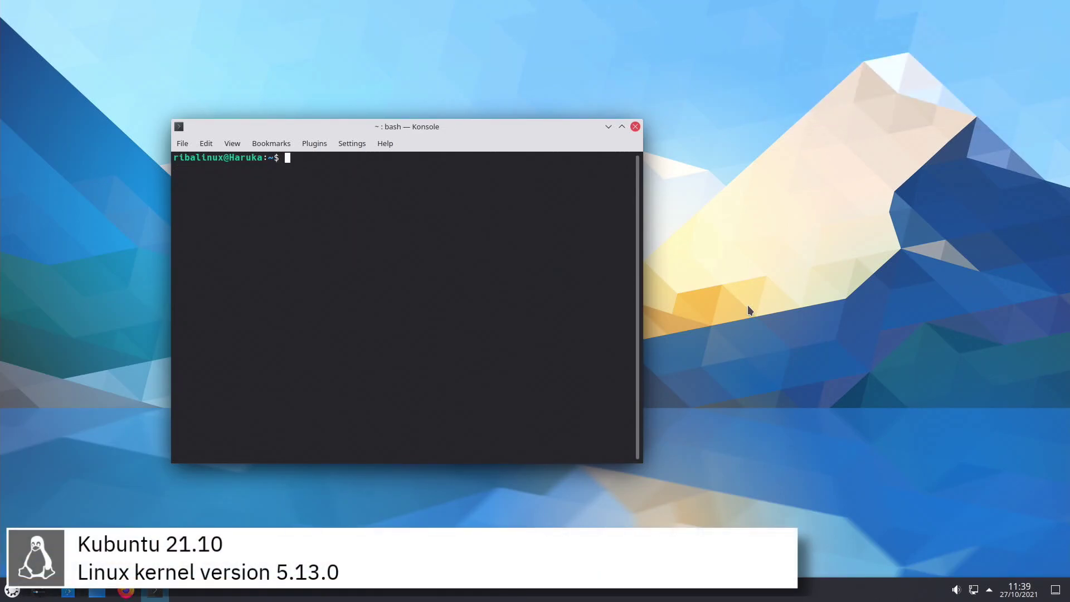
pyautogui.write('name ')
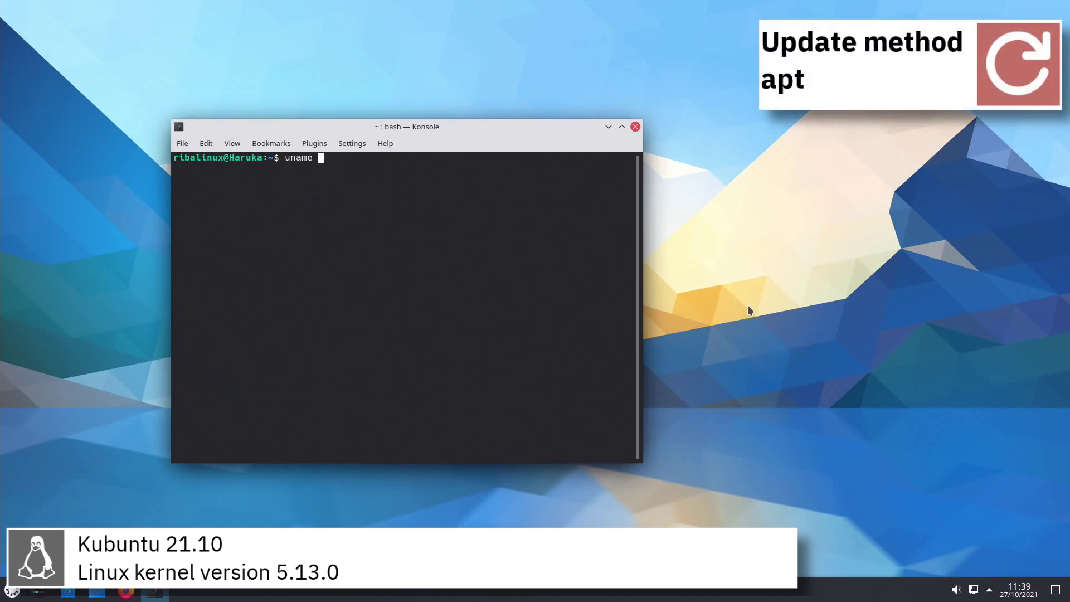
pyautogui.write('-a')
pyautogui.press('Return')
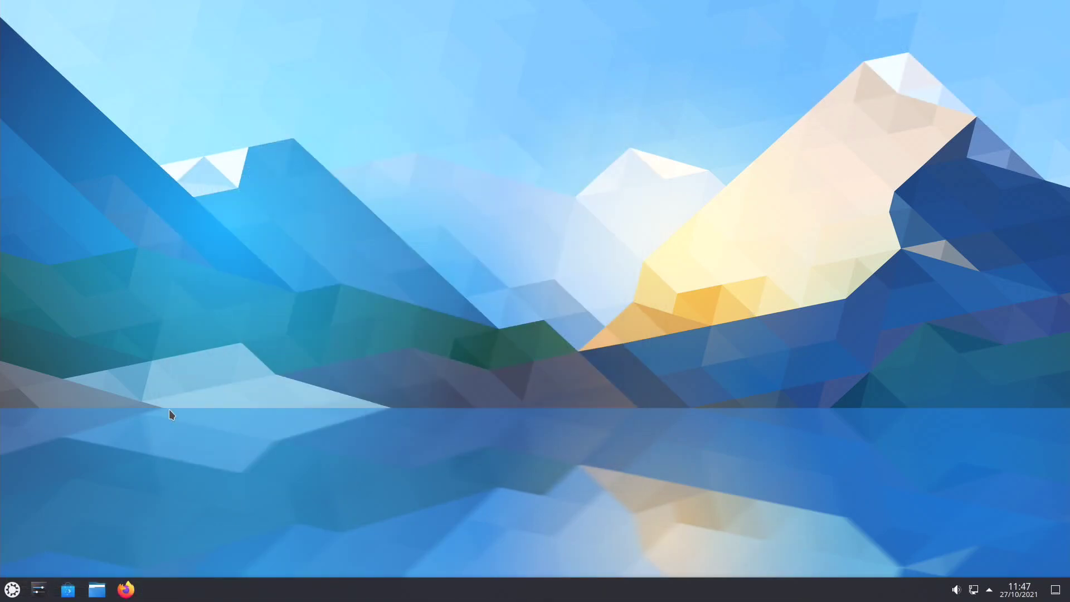
# Browse the launcher's Board, Card, Logic, and Tactics & Strategy game categories
pyautogui.click(15, 590)
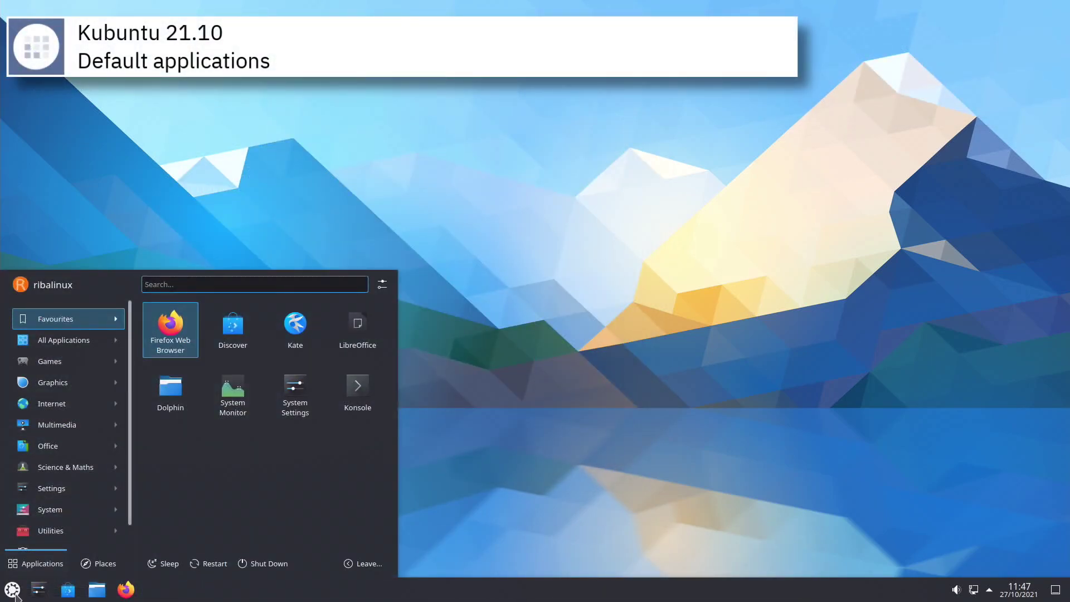
pyautogui.moveTo(115, 363)
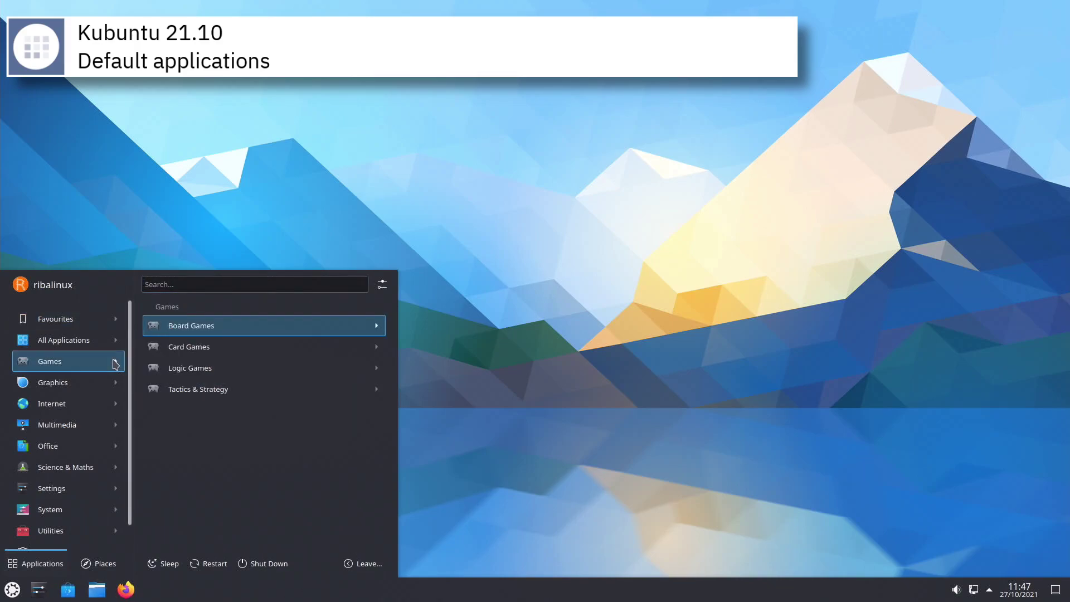
pyautogui.click(191, 326)
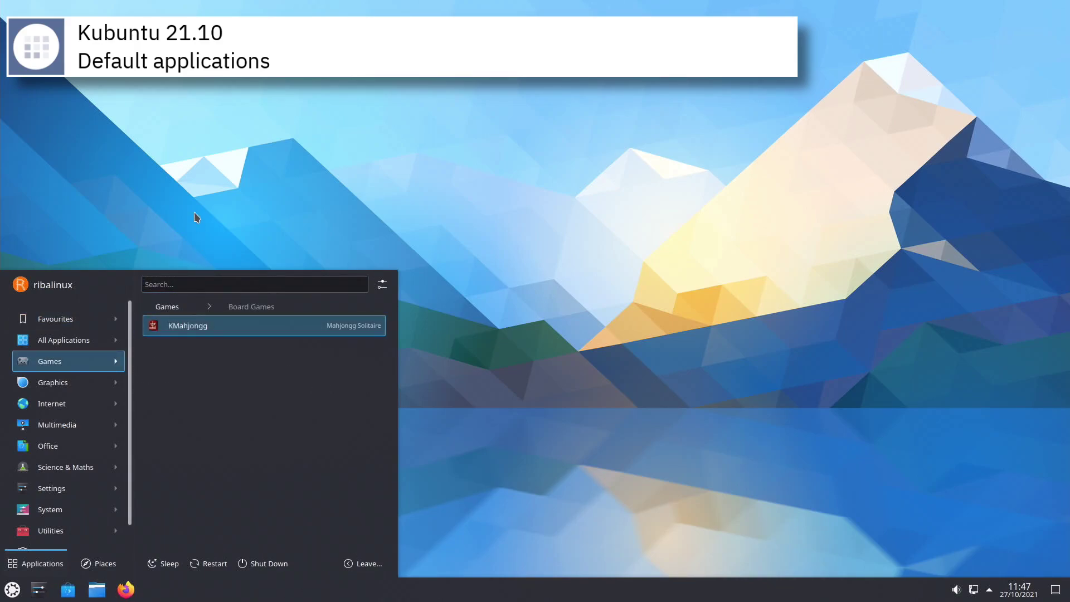
pyautogui.press('BackSpace')
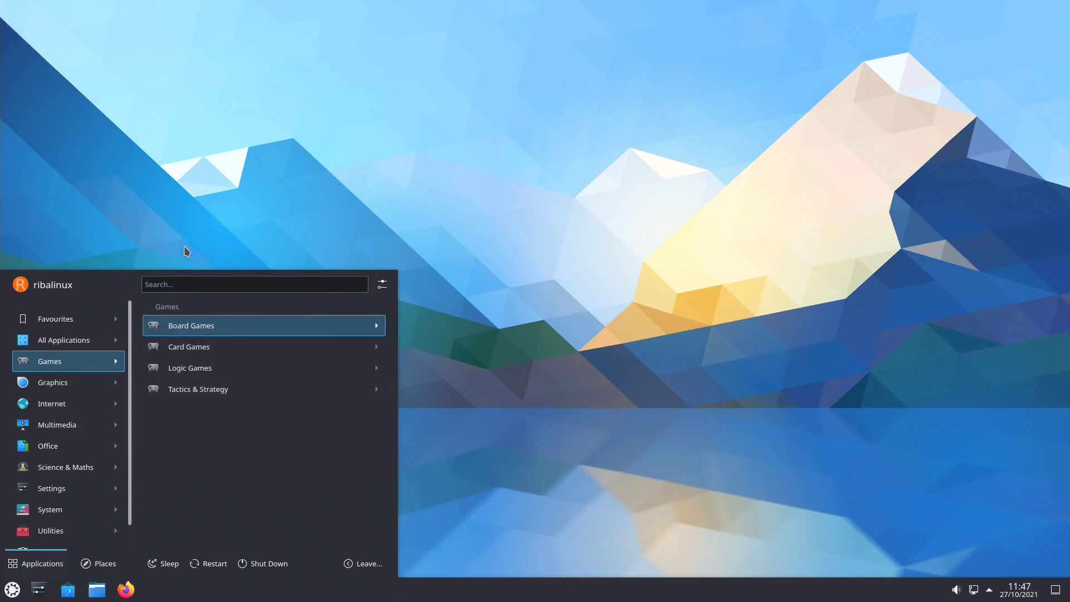
pyautogui.click(189, 347)
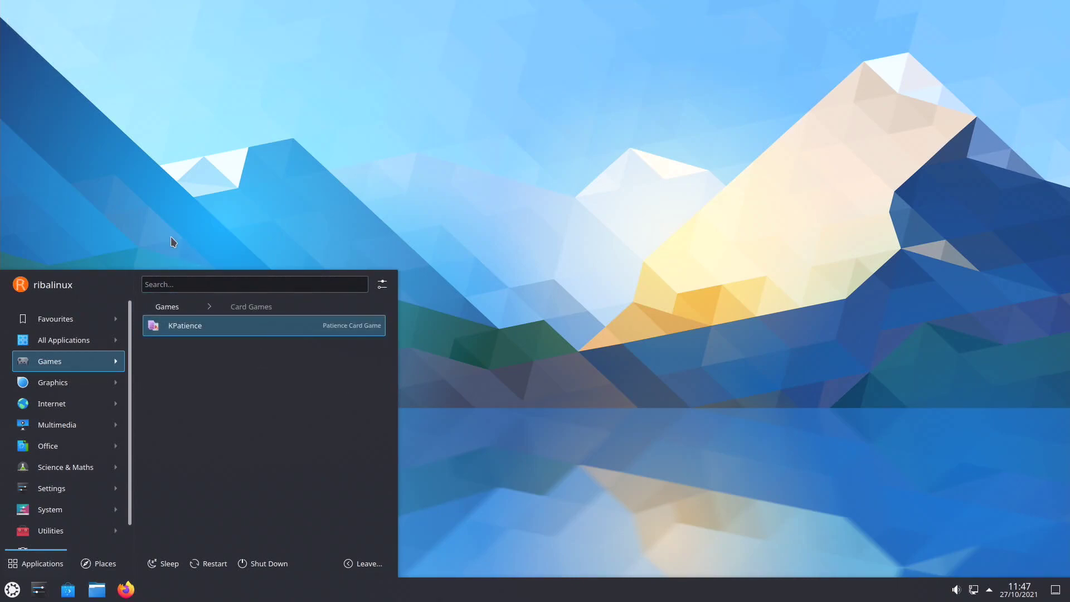
pyautogui.click(166, 308)
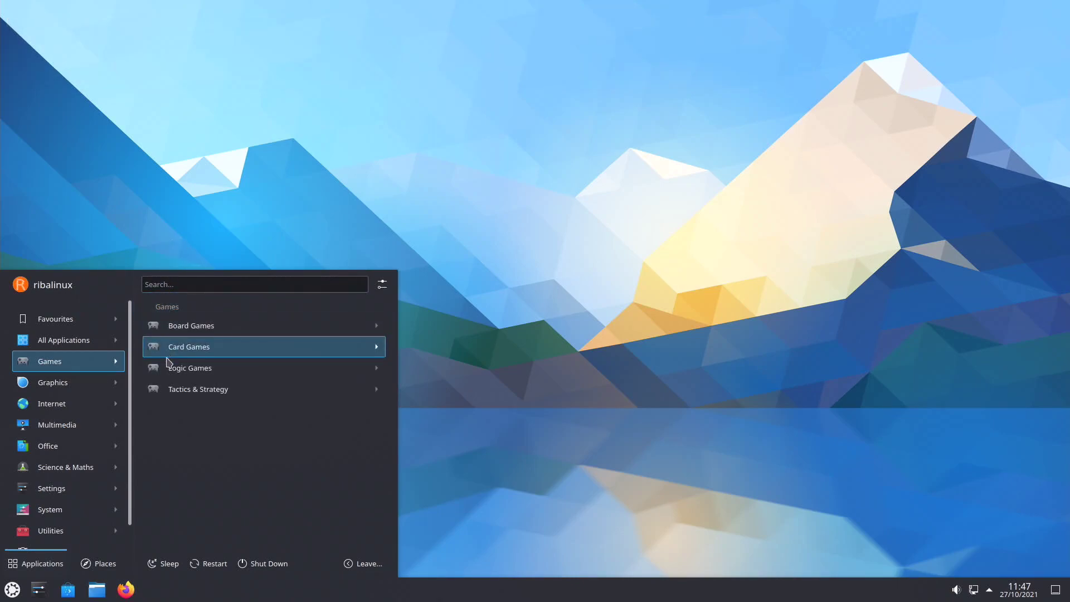
pyautogui.press('Down')
pyautogui.press('Return')
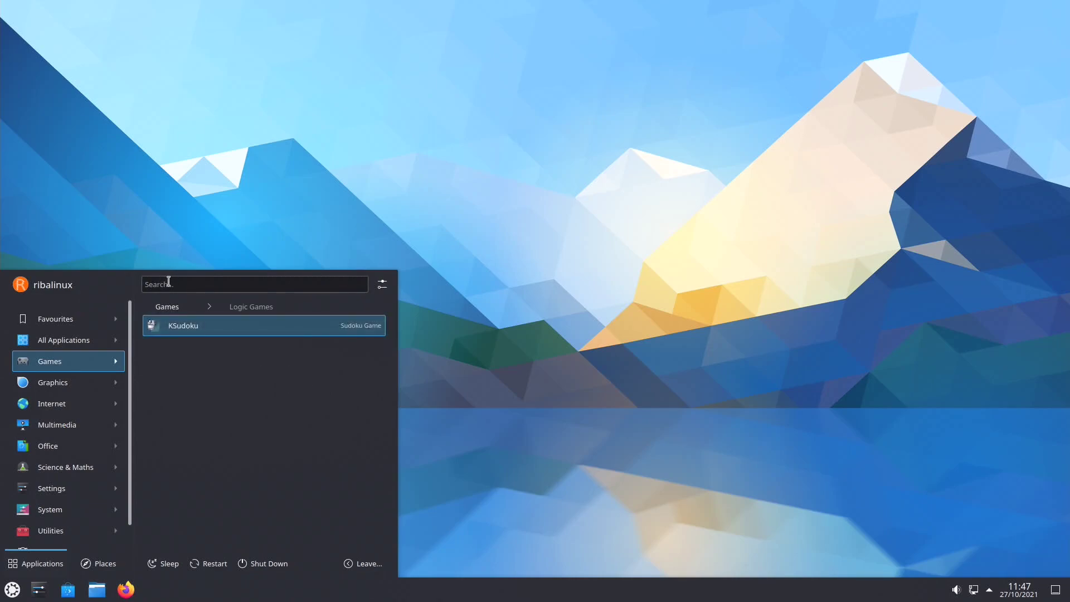
pyautogui.click(167, 306)
pyautogui.press('Down')
pyautogui.press('Down')
pyautogui.press('Return')
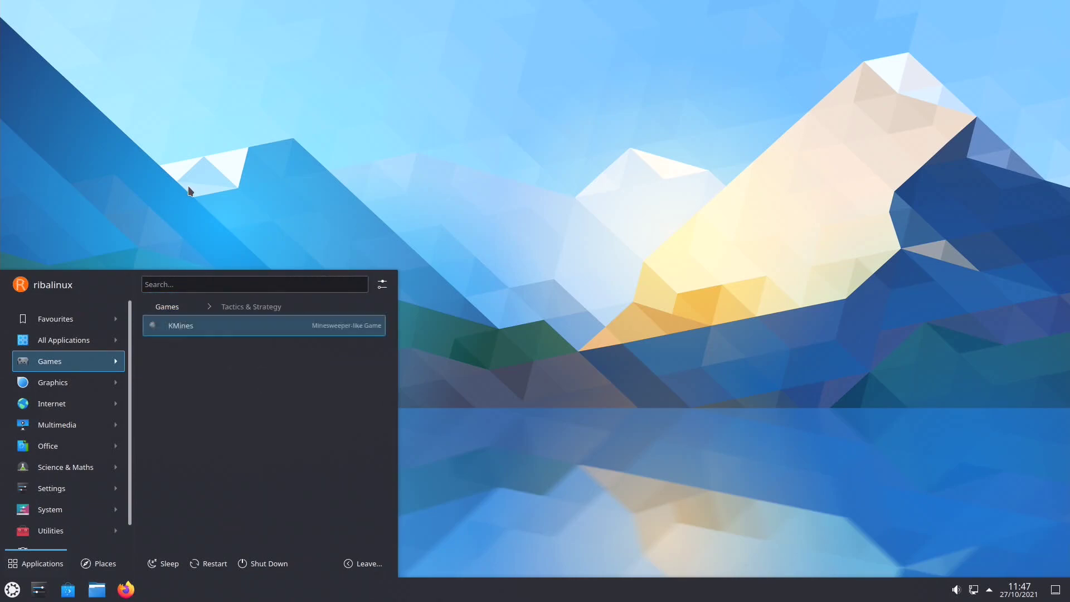
# Launch KMines, uncover a first cell on the minefield, and close the game
pyautogui.click(237, 327)
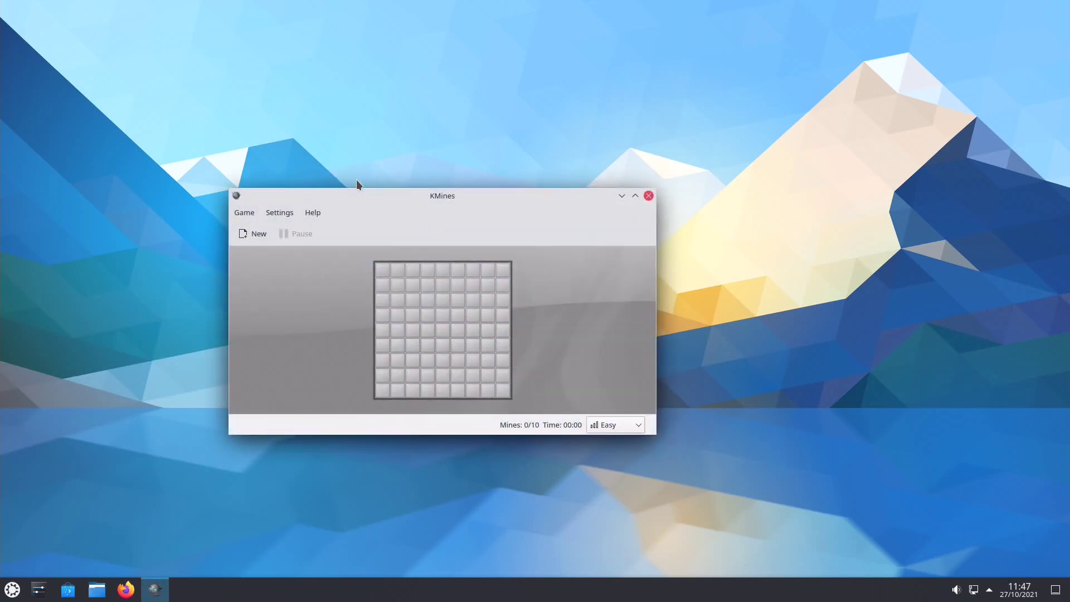
pyautogui.click(505, 268)
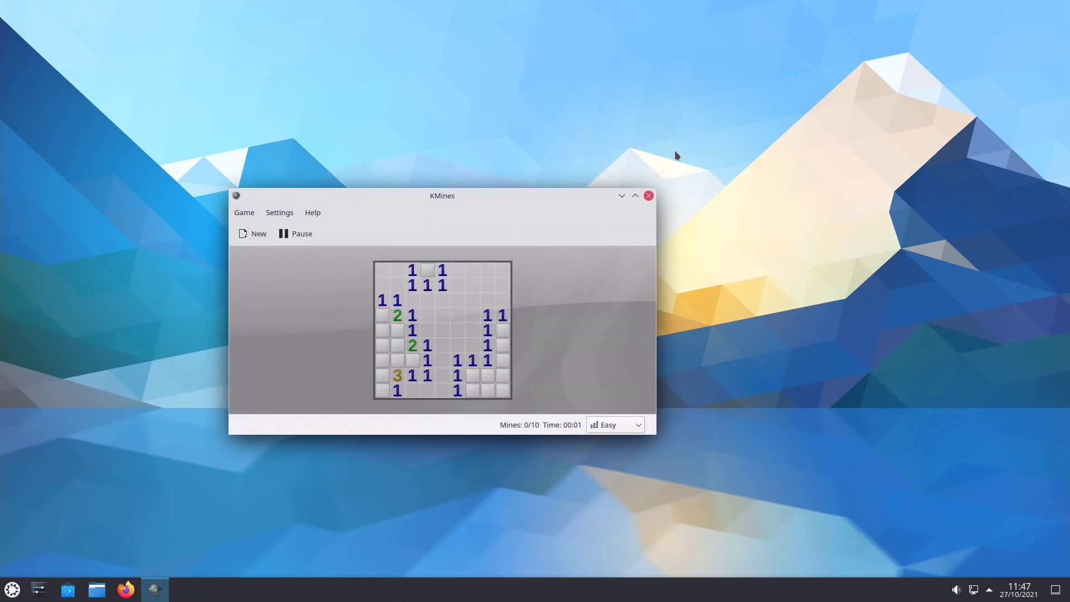
pyautogui.click(649, 195)
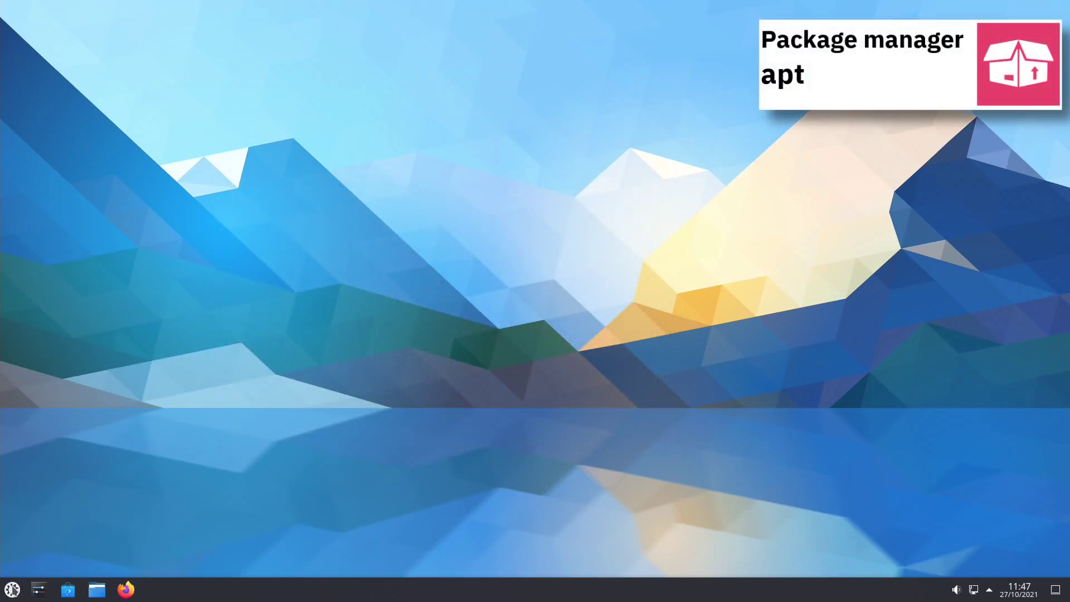
pyautogui.click(13, 589)
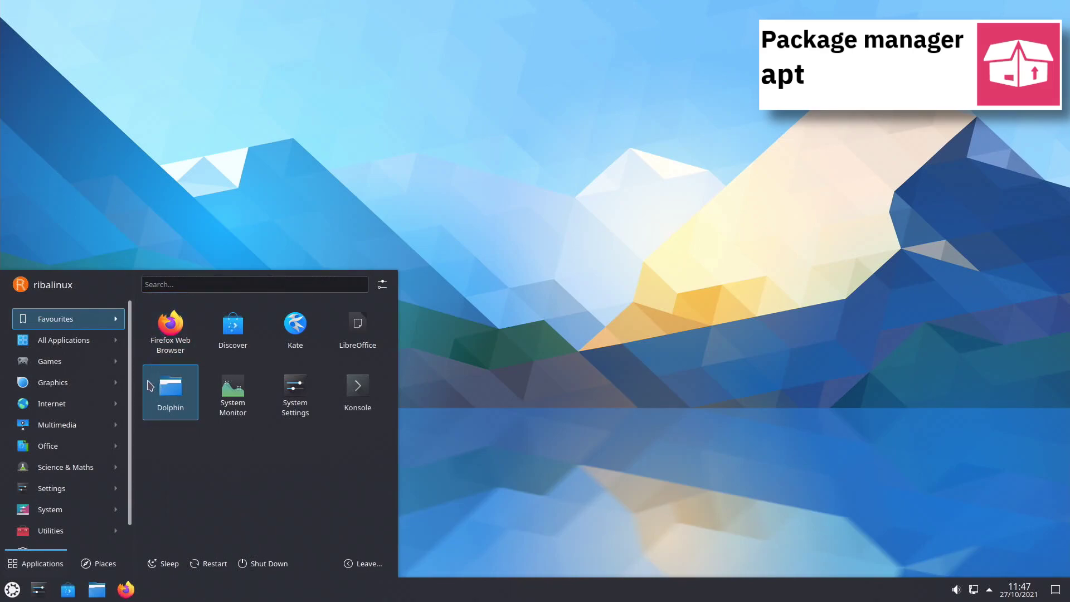
pyautogui.moveTo(111, 383)
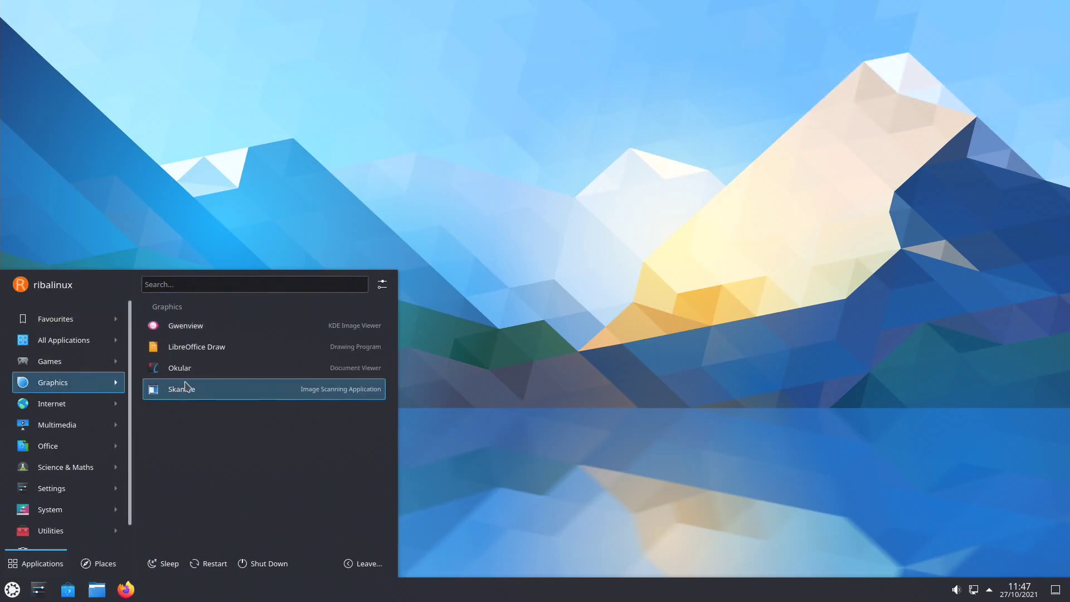
pyautogui.click(209, 372)
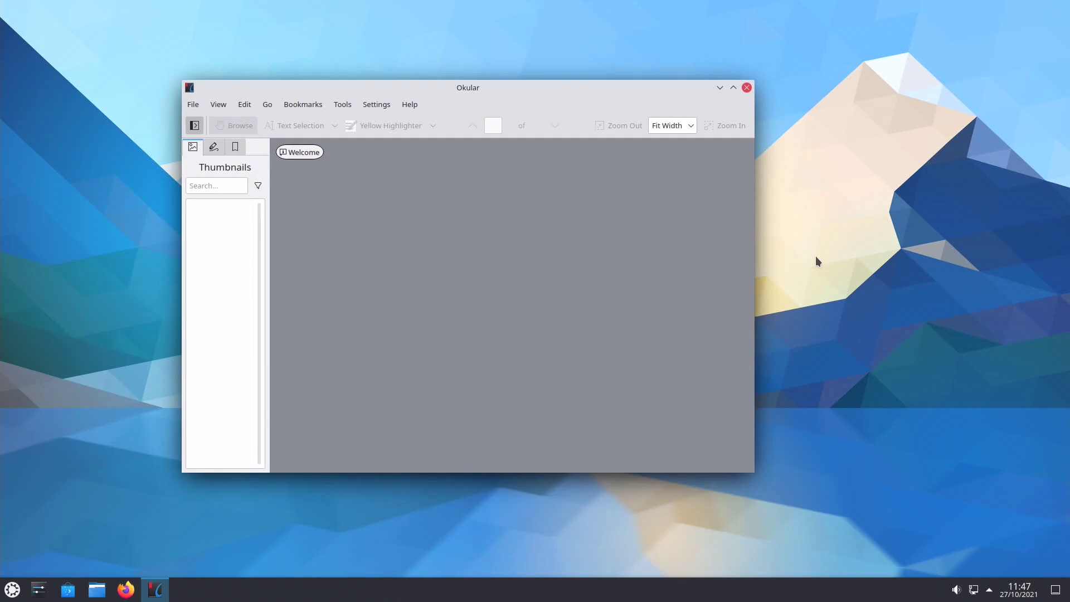
pyautogui.click(747, 88)
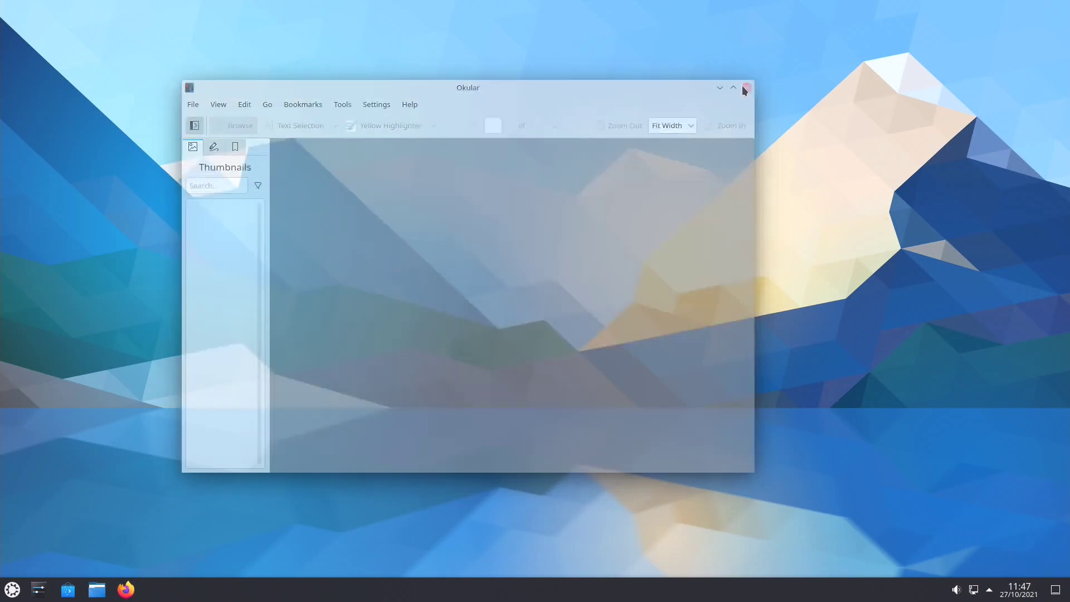
pyautogui.click(12, 591)
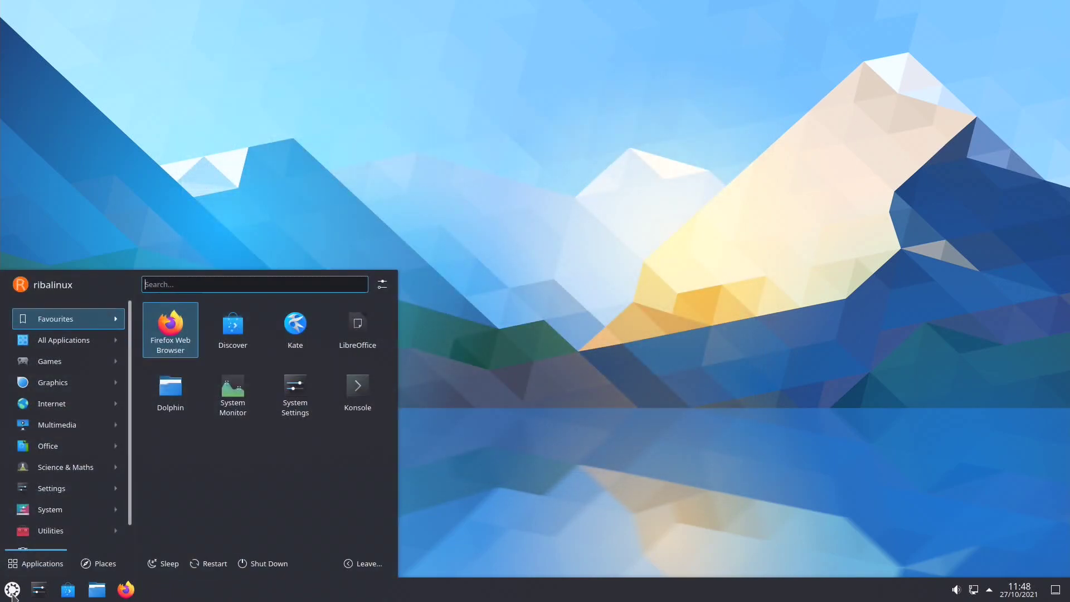
pyautogui.moveTo(111, 406)
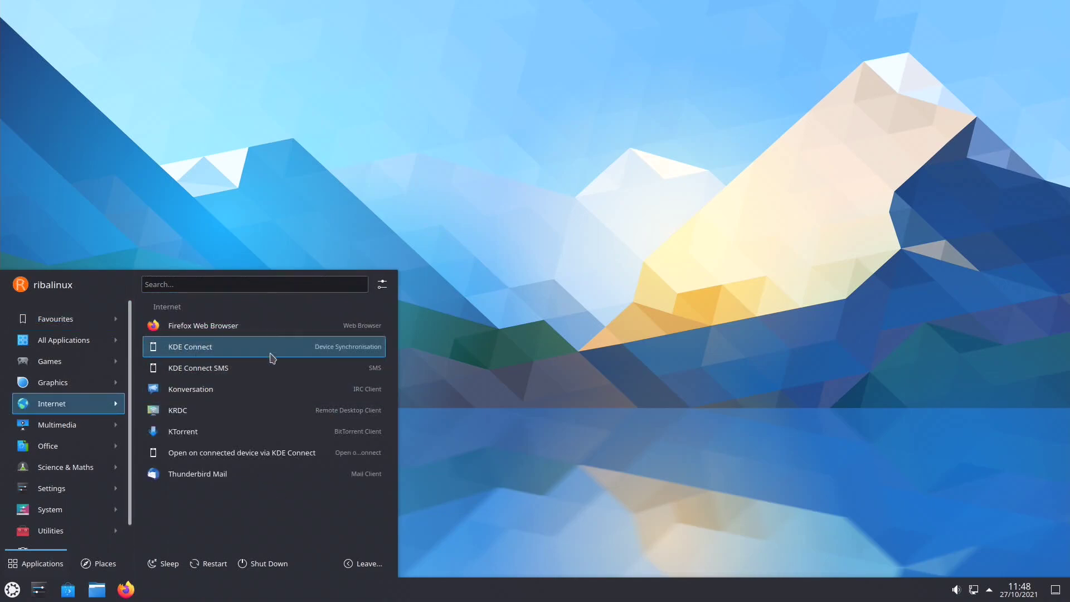
pyautogui.click(270, 332)
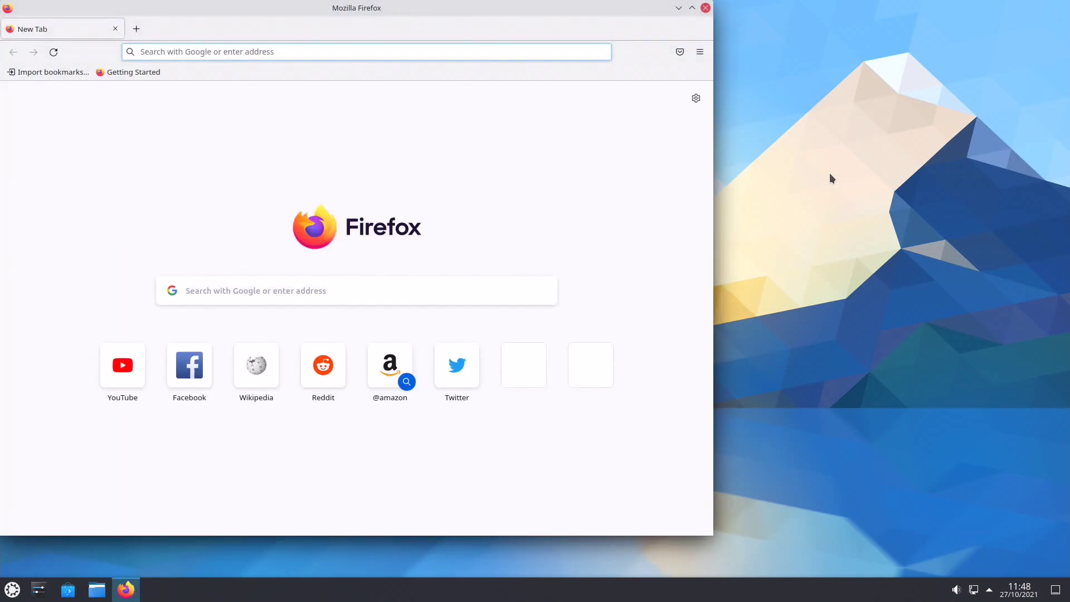
pyautogui.click(705, 8)
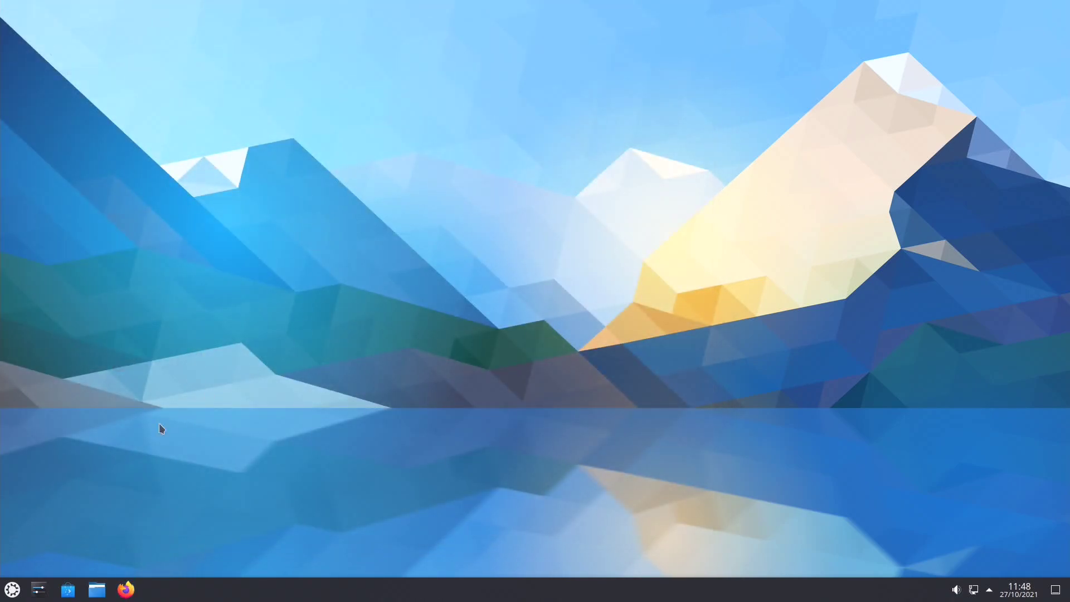
# Launch VLC media player from the Multimedia menu and close it
pyautogui.click(12, 589)
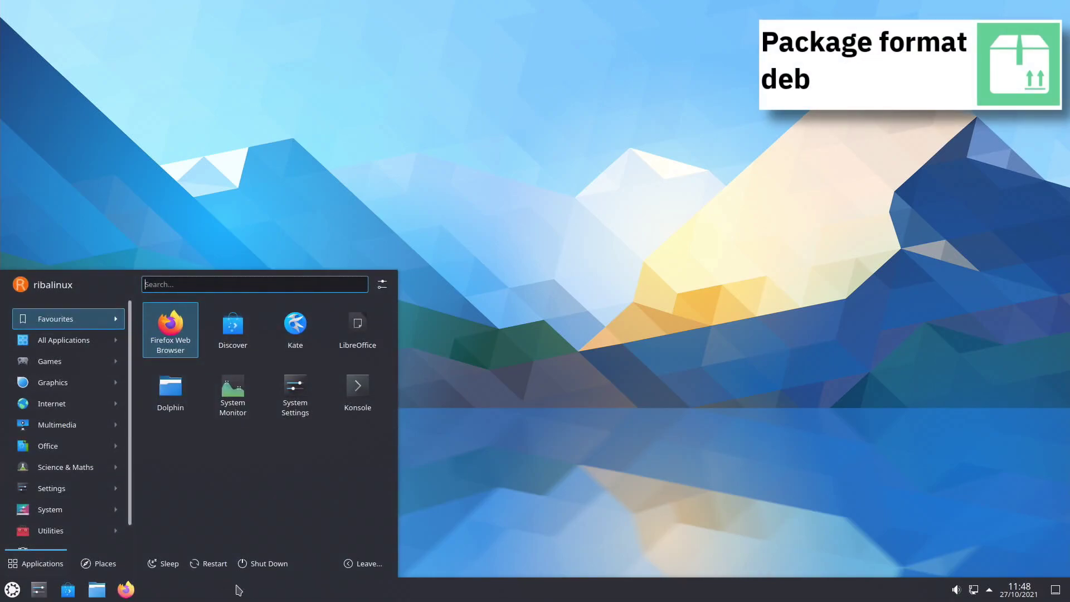
pyautogui.moveTo(102, 435)
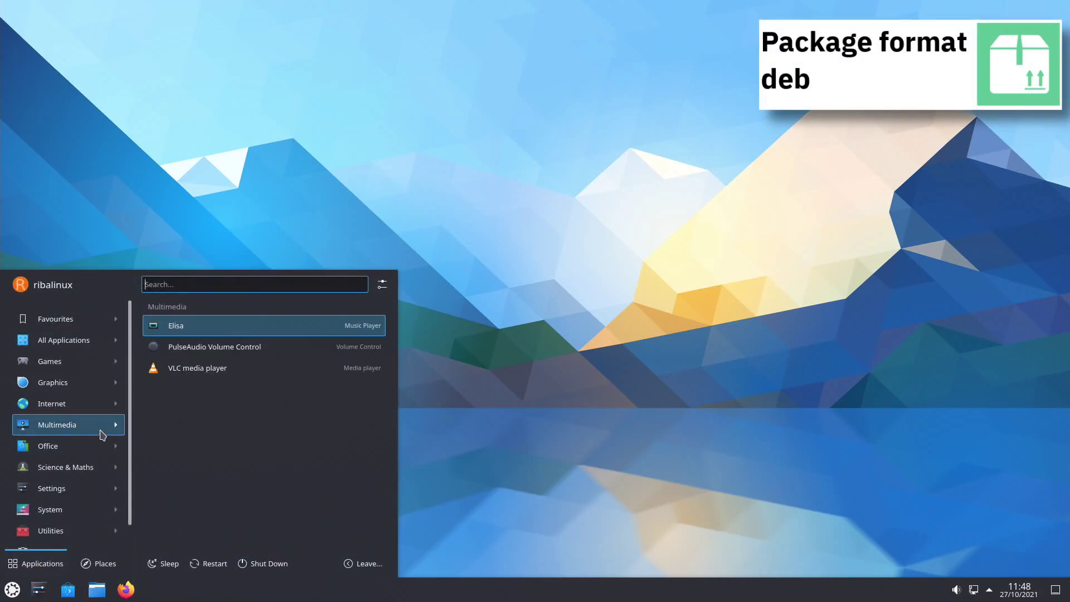
pyautogui.click(257, 368)
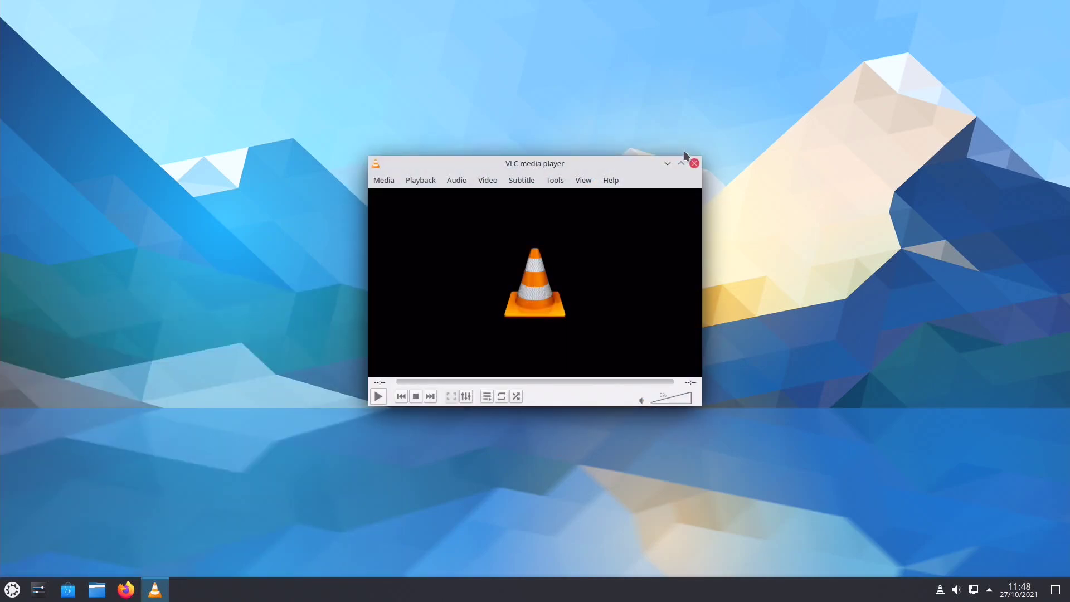
pyautogui.click(694, 163)
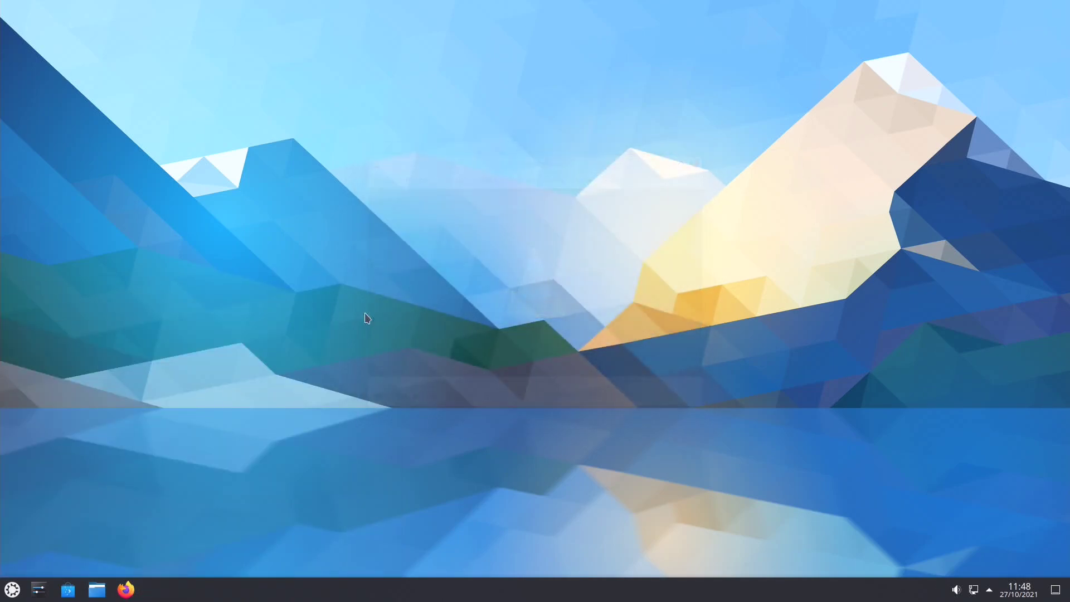
# Launch LibreOffice Writer from Office, close the blank Untitled 1 document, and reopen the launcher
pyautogui.click(13, 590)
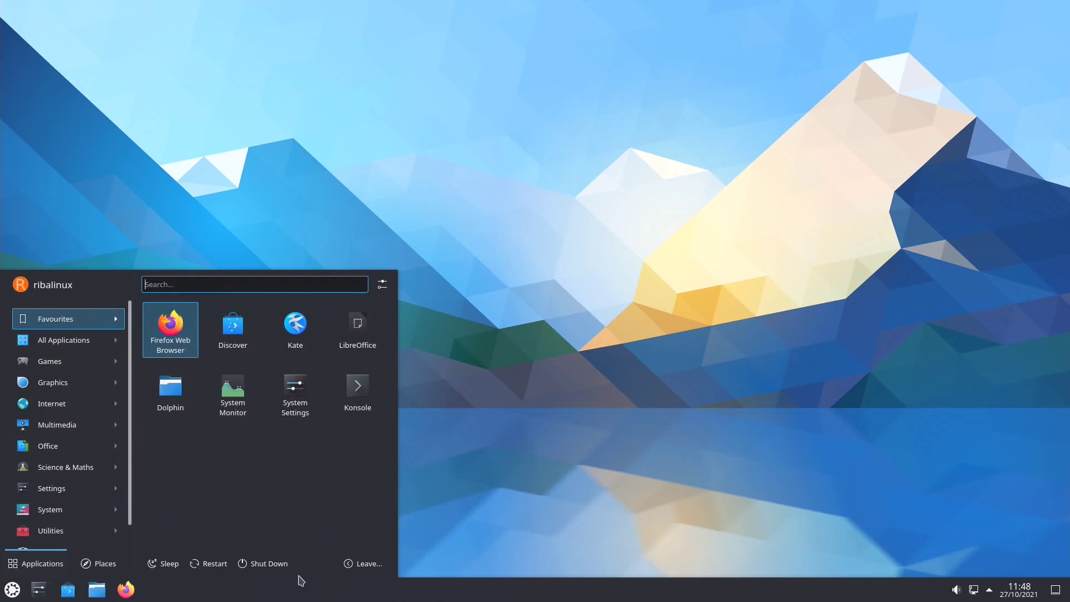
pyautogui.moveTo(116, 453)
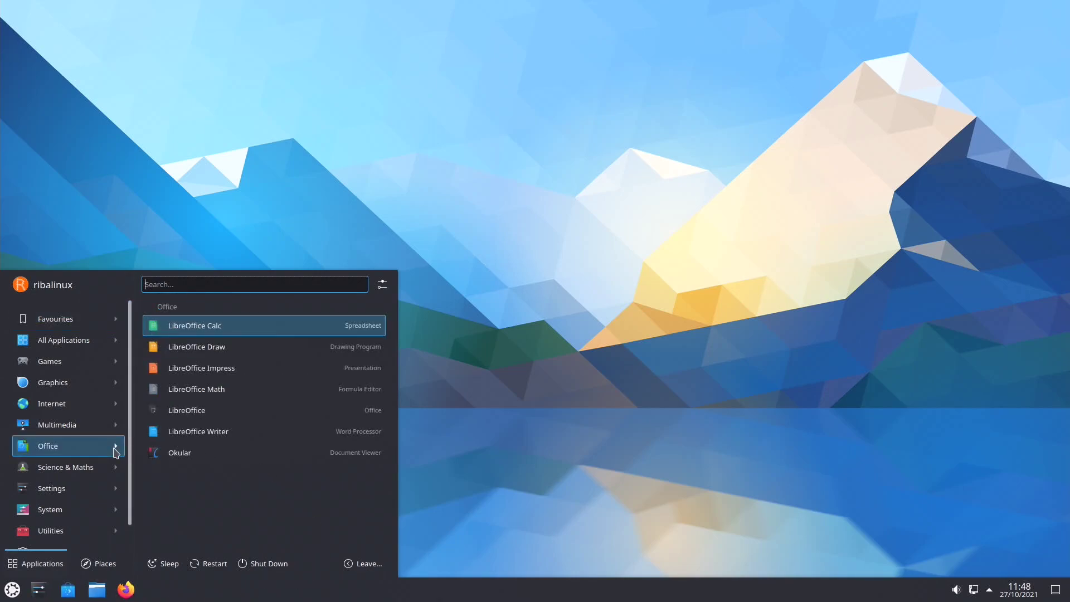
pyautogui.click(245, 437)
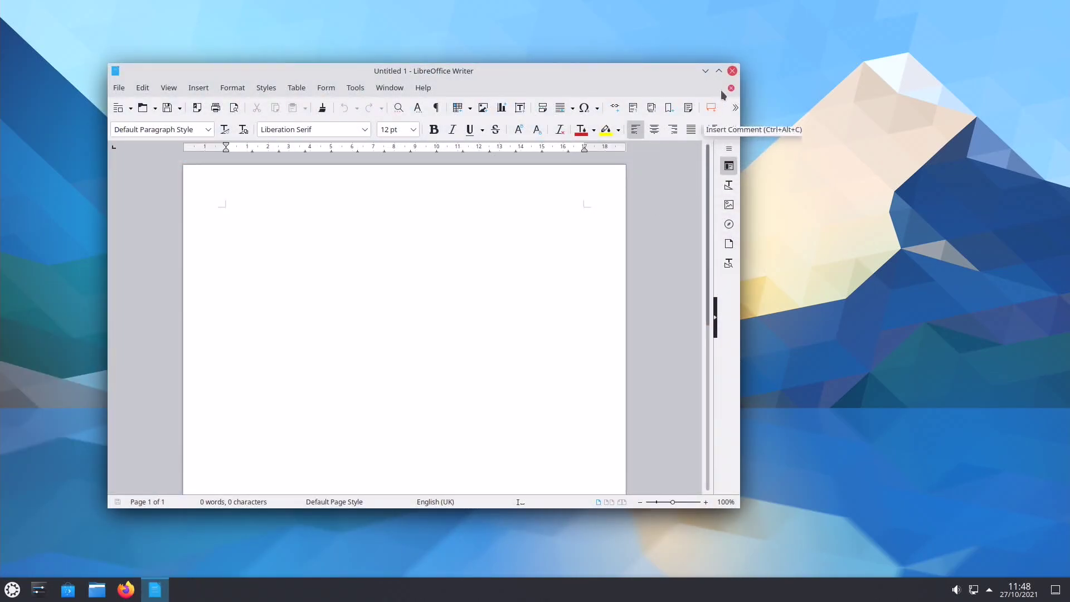
pyautogui.click(732, 71)
pyautogui.click(13, 592)
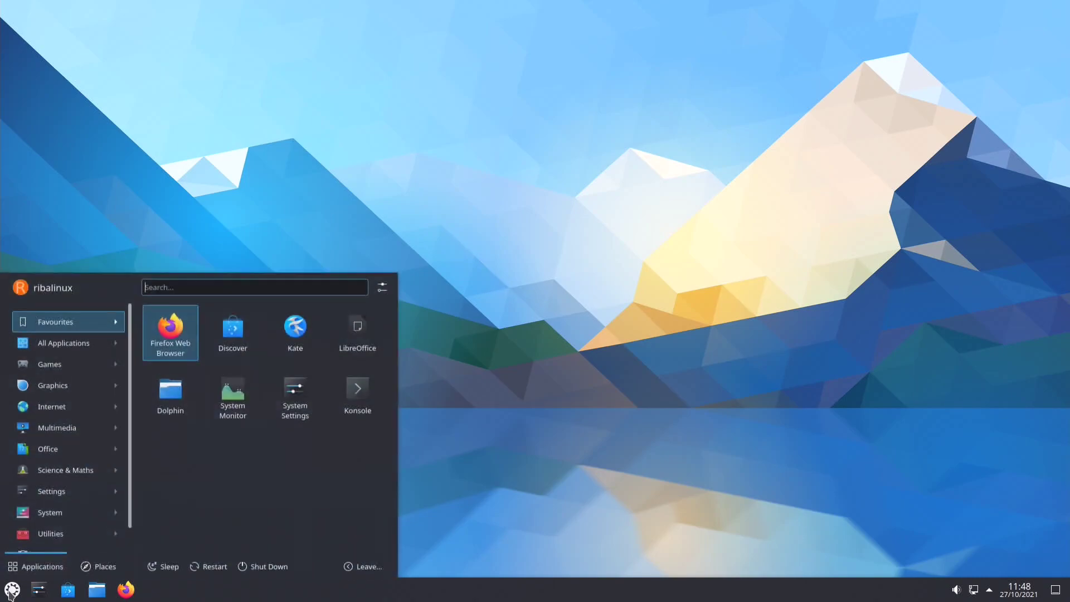
pyautogui.moveTo(111, 469)
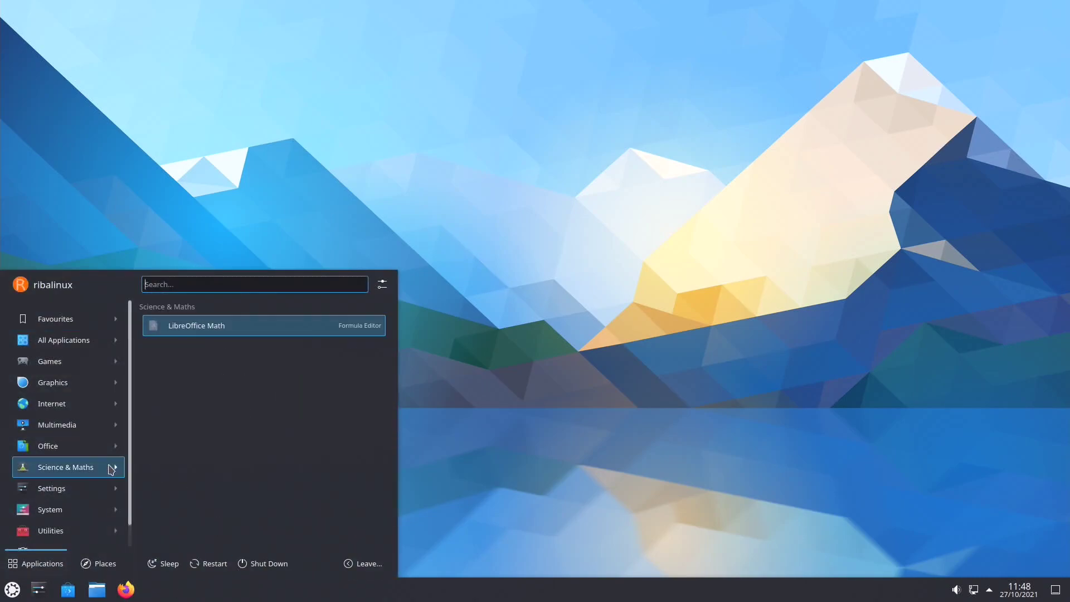
pyautogui.click(282, 328)
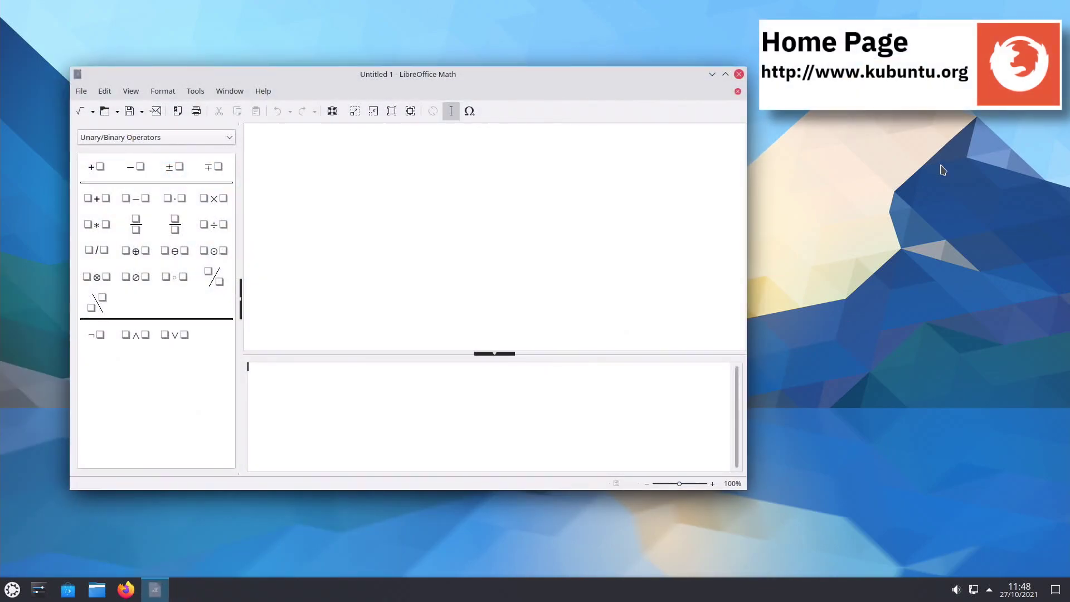
pyautogui.click(738, 74)
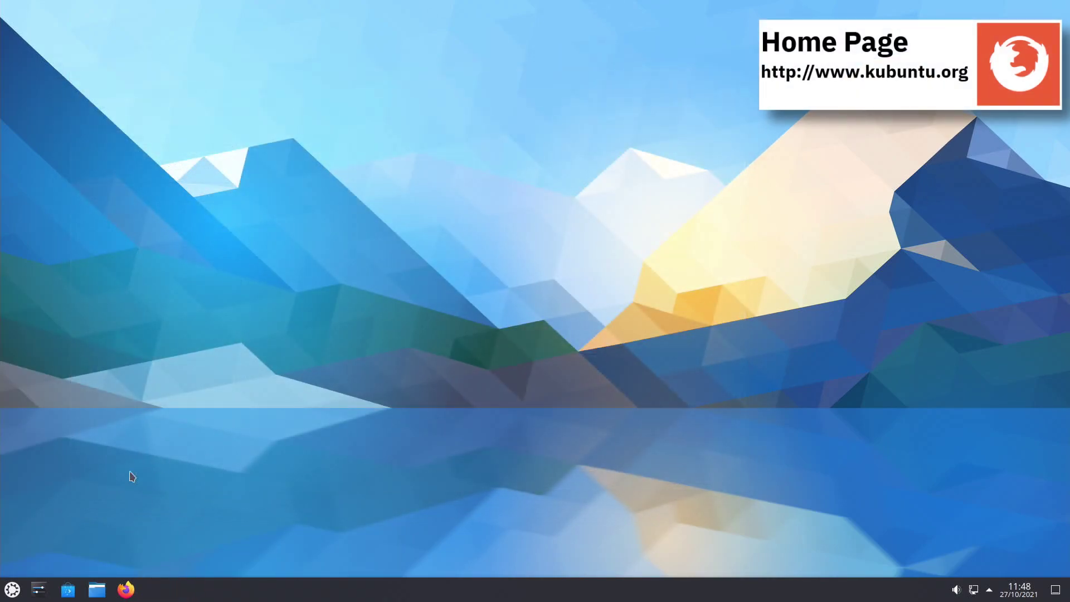
pyautogui.click(10, 594)
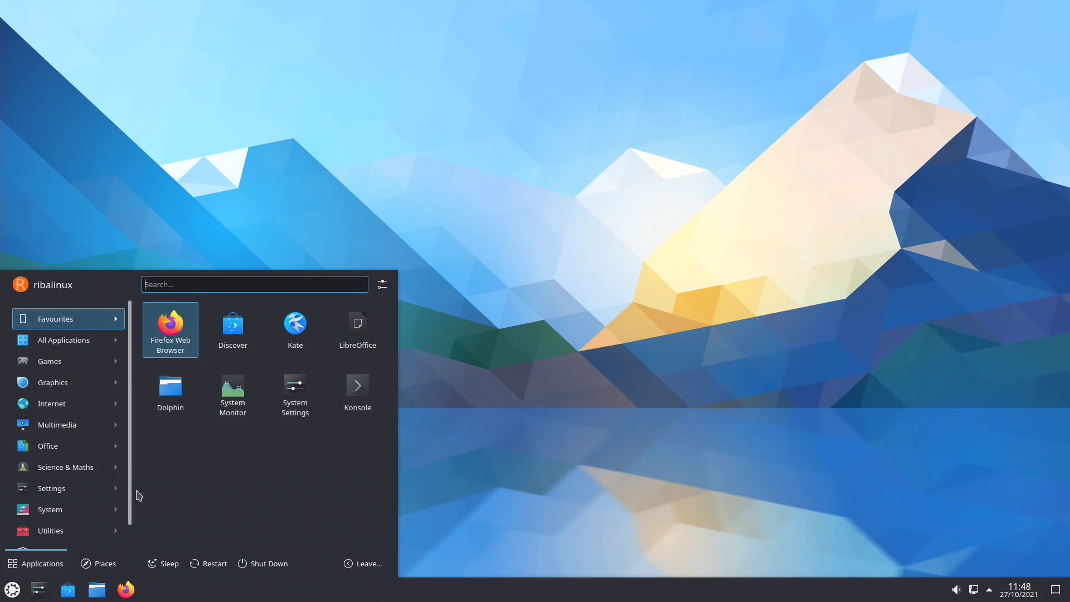
pyautogui.click(111, 495)
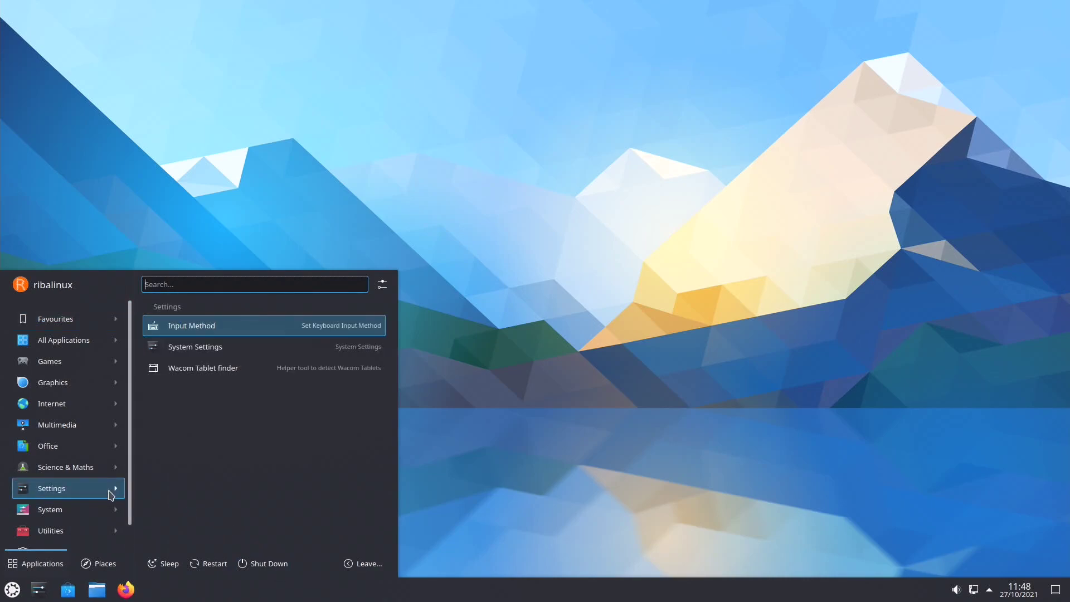
pyautogui.moveTo(110, 505)
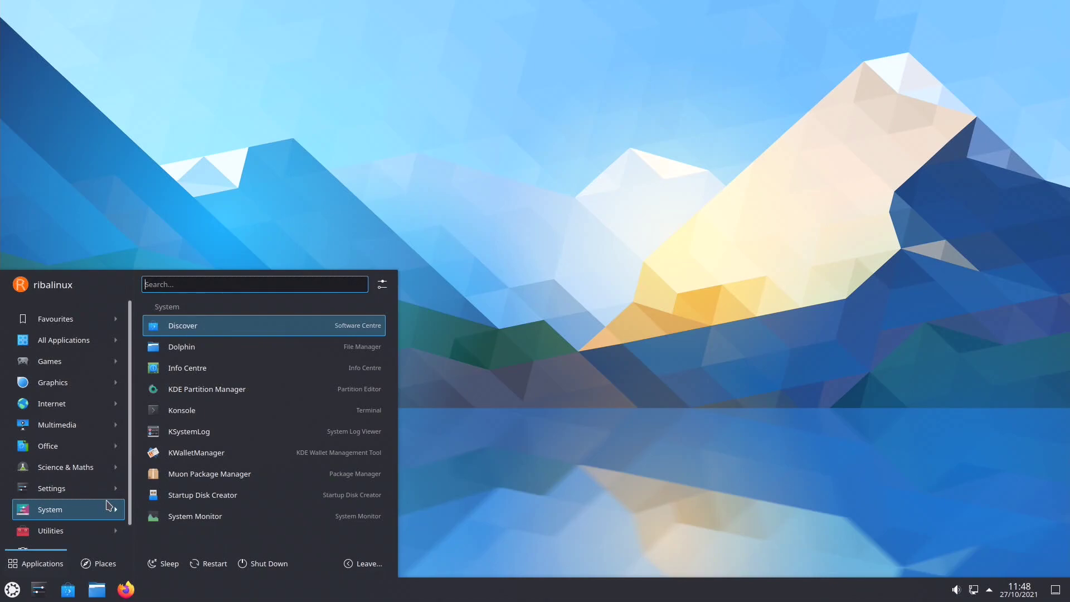
pyautogui.click(269, 329)
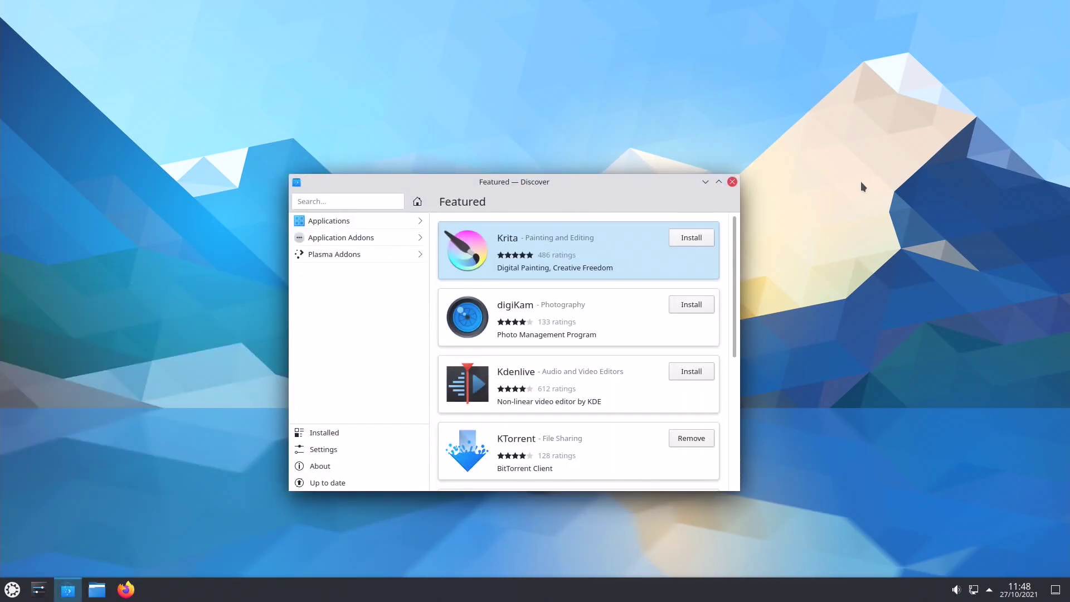
pyautogui.click(732, 182)
# Launch Spectacle from the Utilities menu, then close its full-screen capture without saving
pyautogui.click(10, 592)
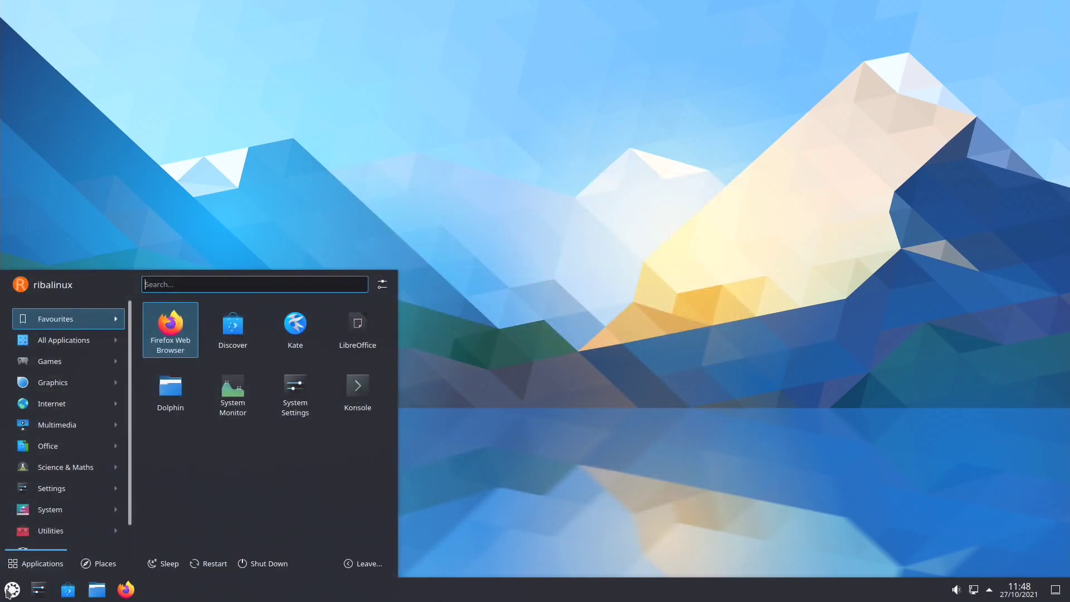
pyautogui.moveTo(110, 539)
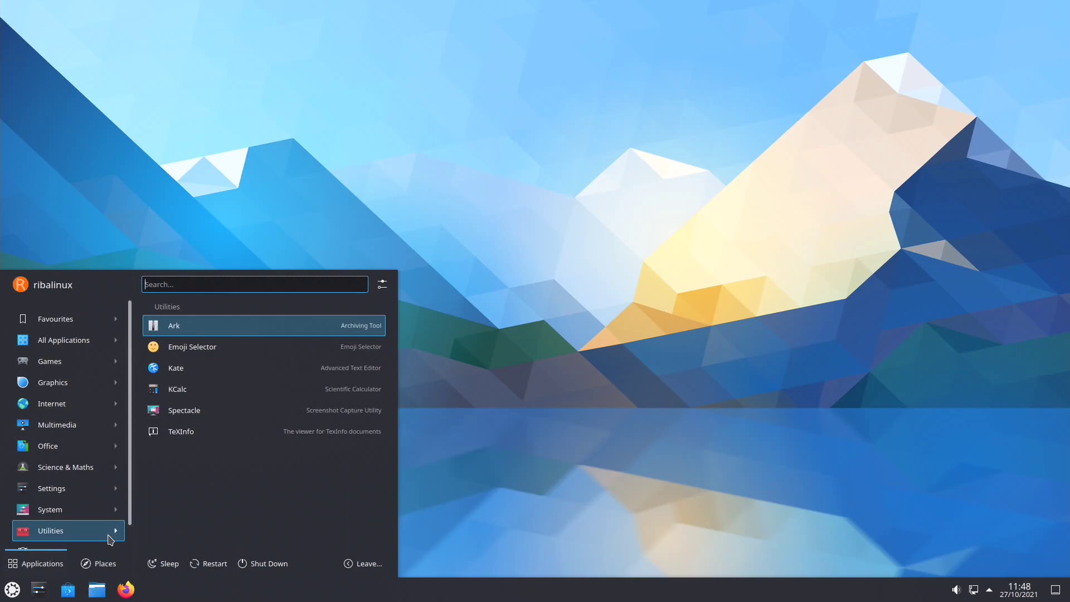
pyautogui.click(270, 414)
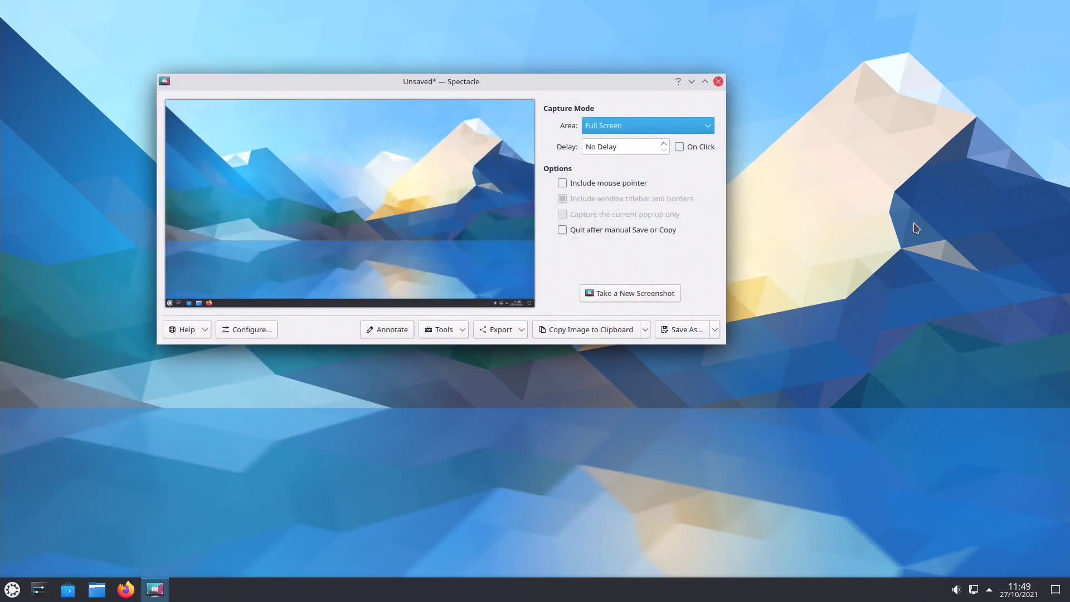
pyautogui.click(719, 82)
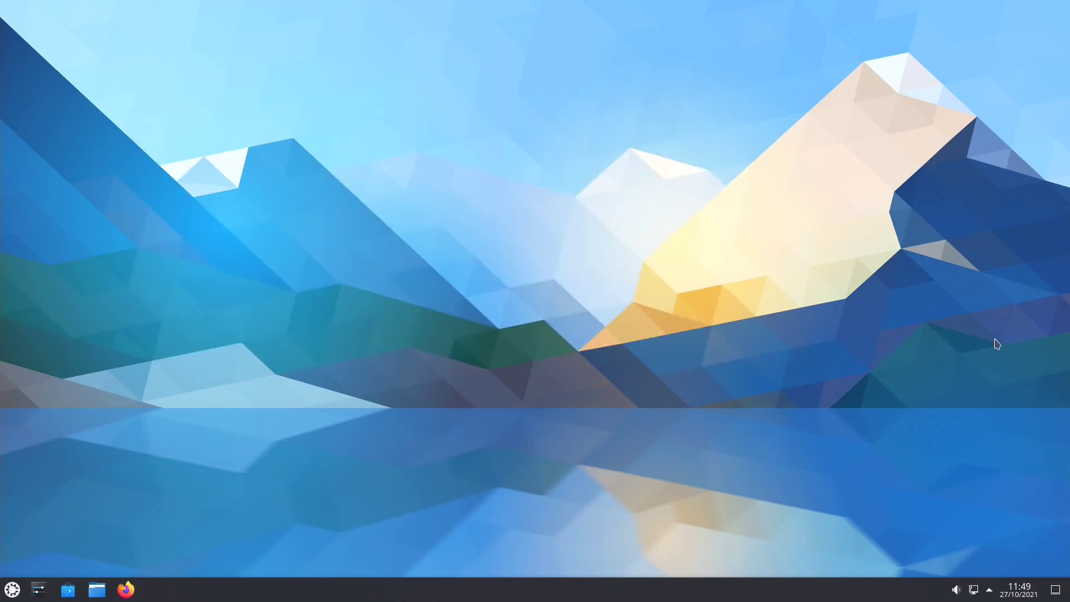